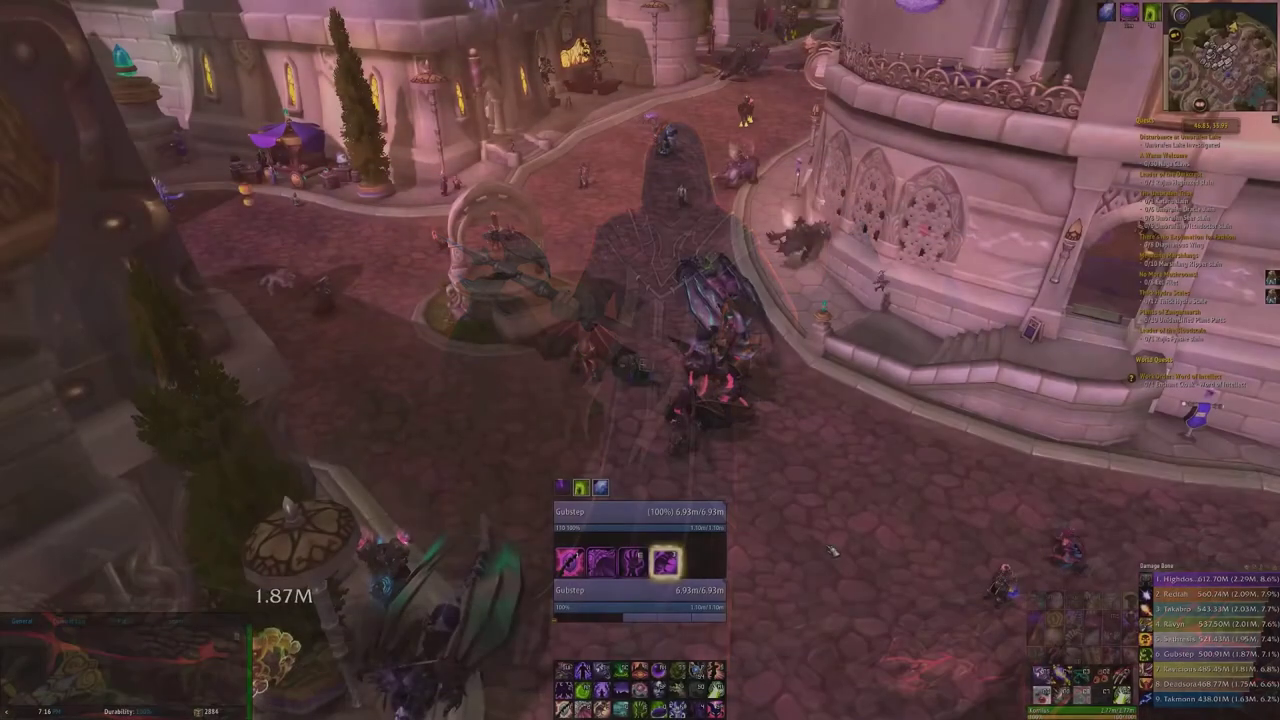
Step: Scroll up the WeakAuras options to show the new-display types and existing auras
{"action": "scroll", "coordinate": [845, 565], "scroll_direction": "up", "scroll_amount": 3}
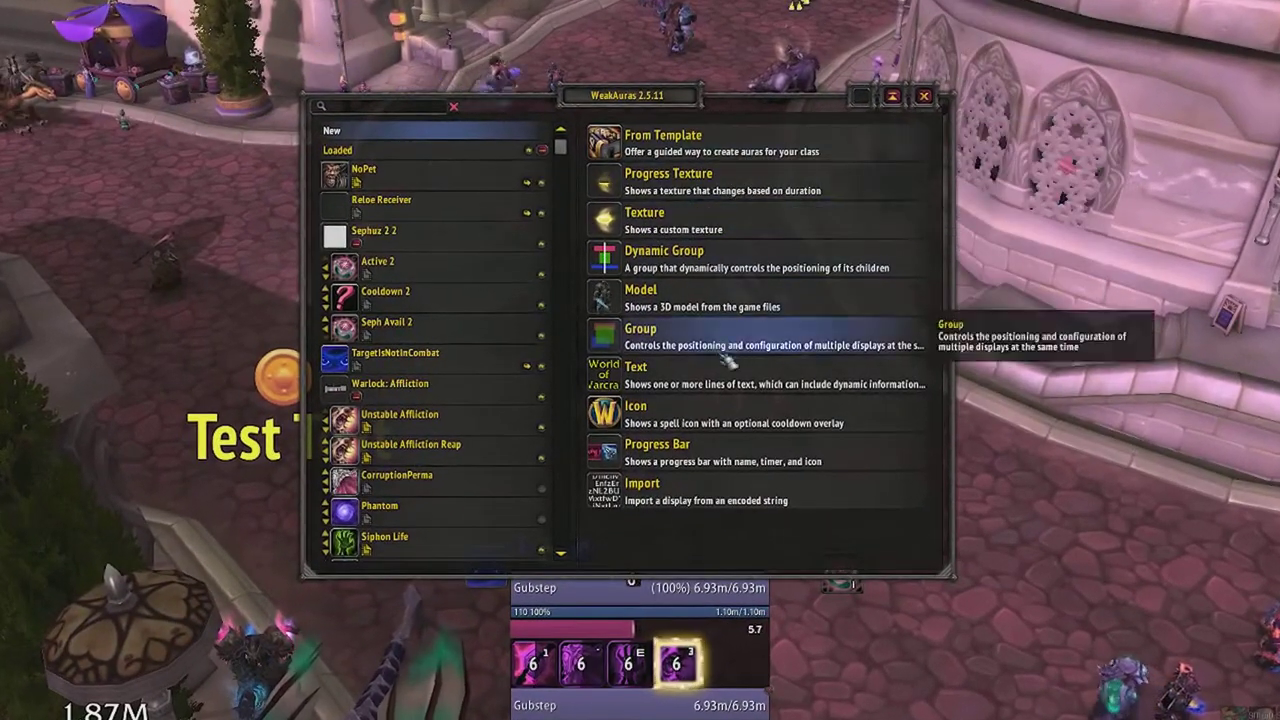
Step: Create progress bar CastBar with a Status Cast trigger on Target, then close WeakAuras
{"action": "left_click", "coordinate": [733, 452]}
{"action": "type", "text": "CastBar"}
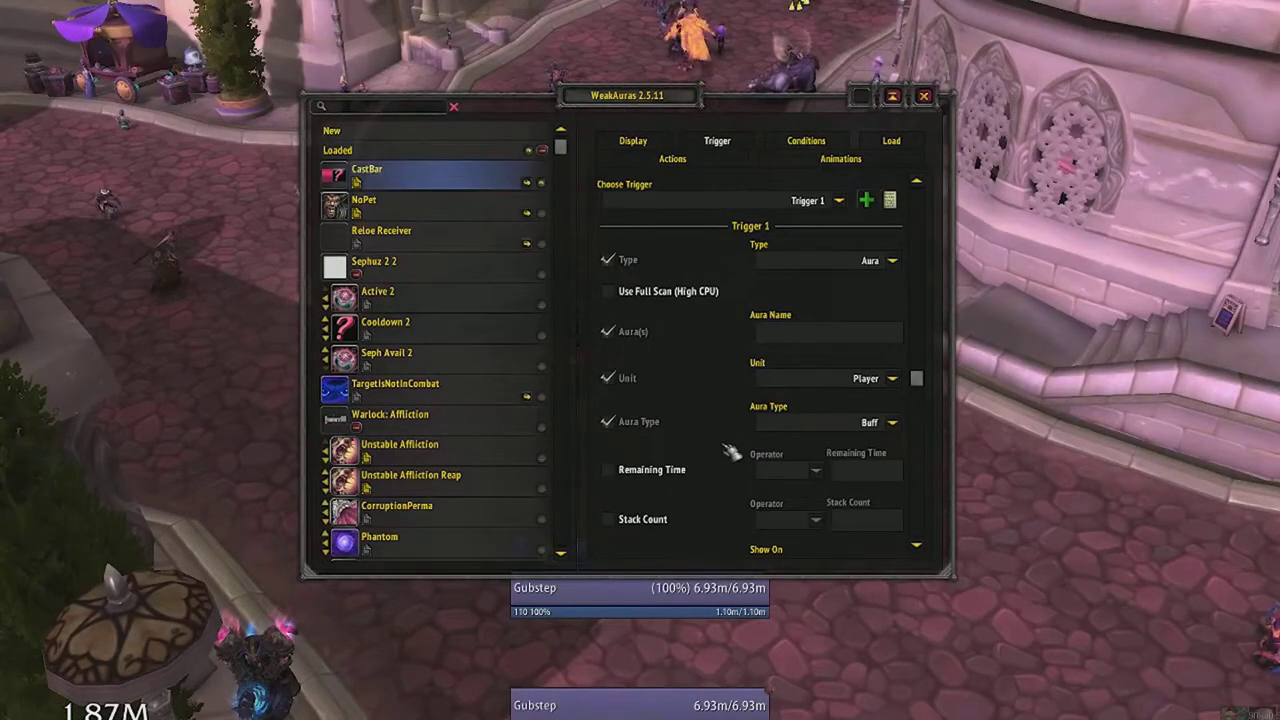
{"action": "left_click", "coordinate": [892, 260]}
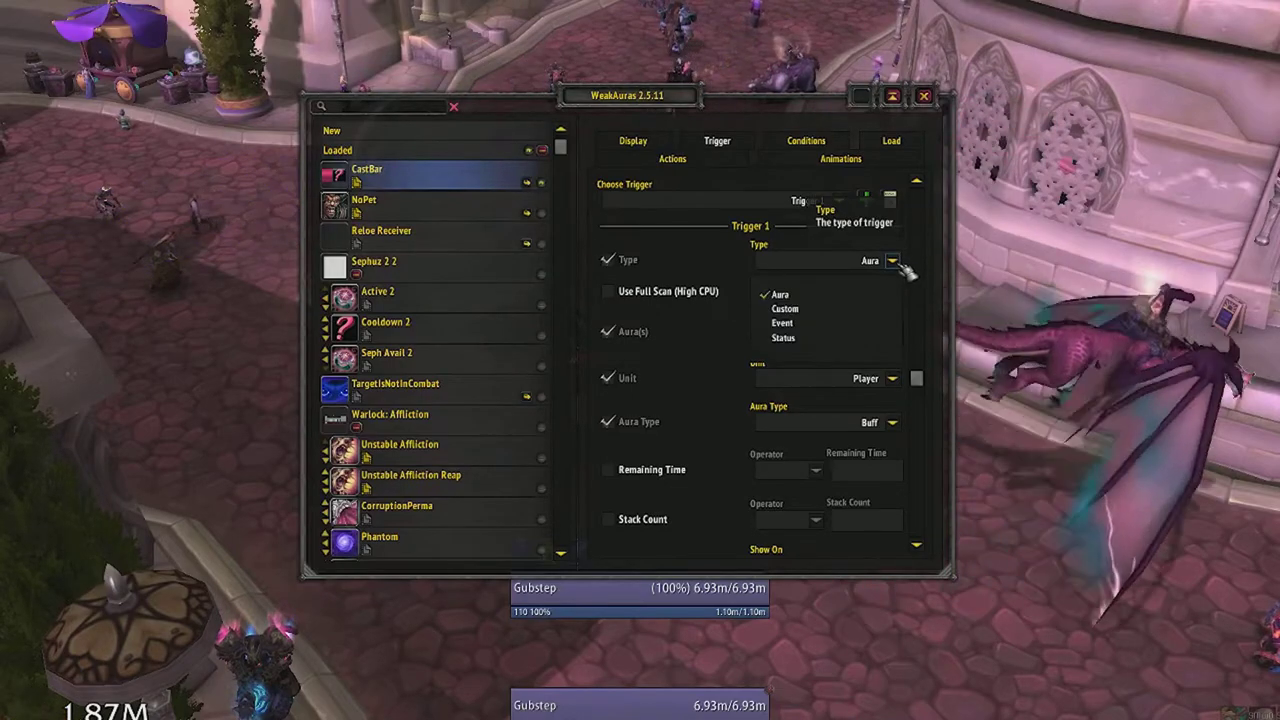
{"action": "left_click", "coordinate": [866, 339]}
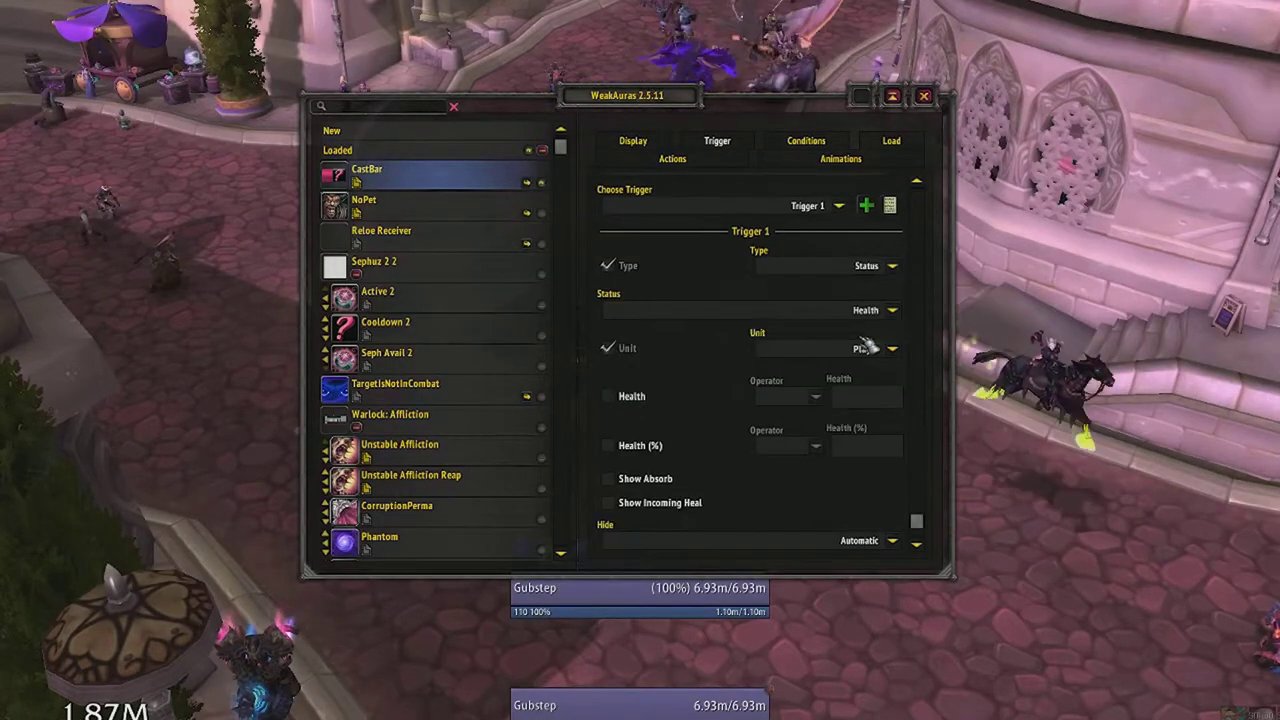
{"action": "left_click", "coordinate": [892, 311]}
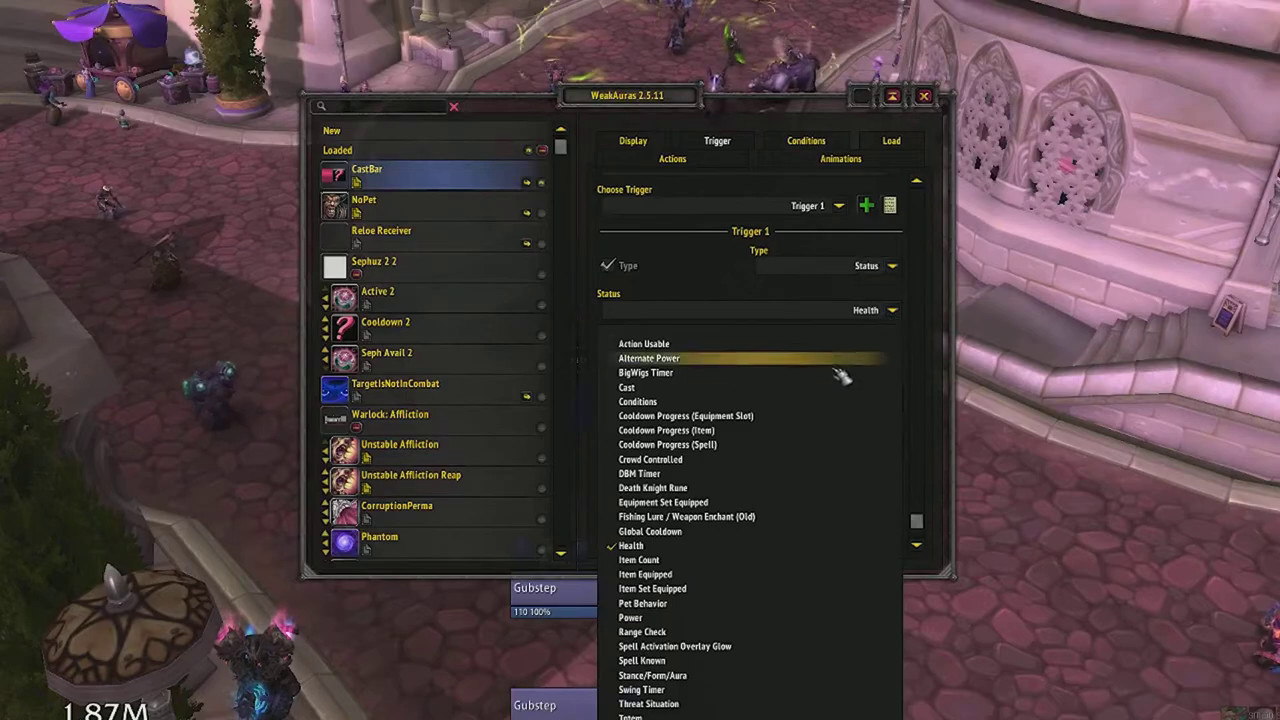
{"action": "left_click", "coordinate": [838, 388]}
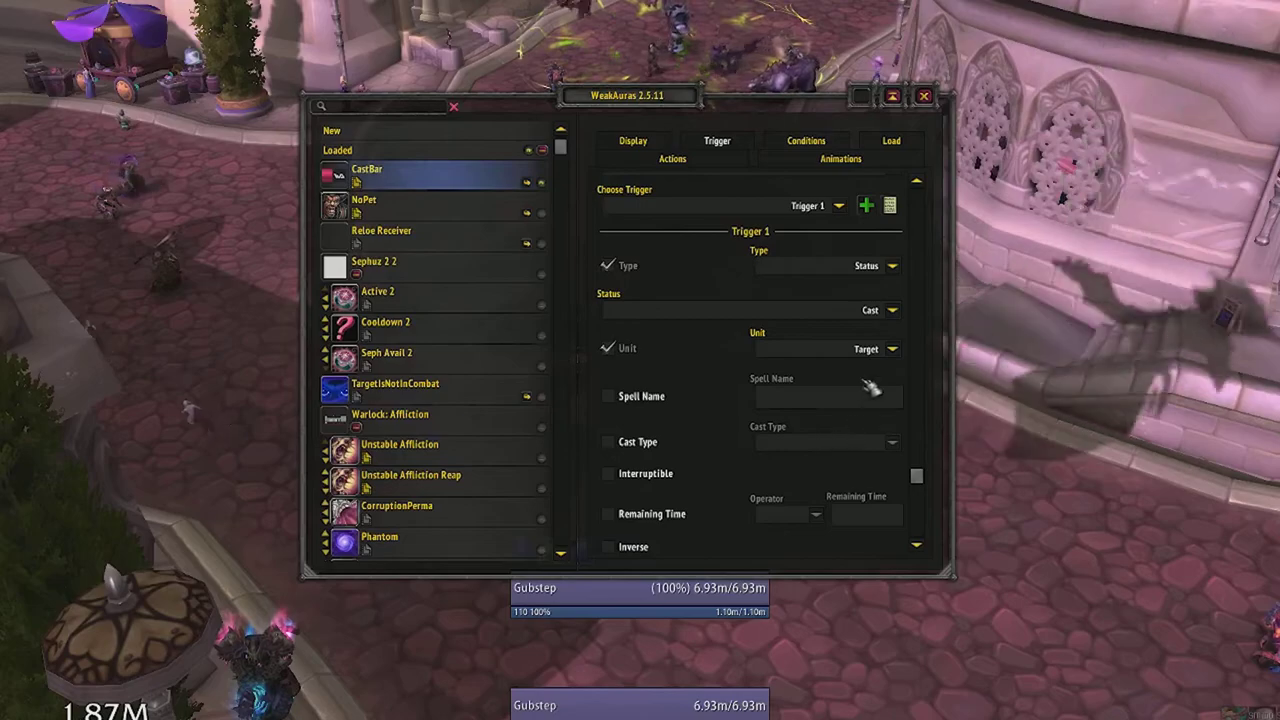
{"action": "left_click", "coordinate": [930, 96]}
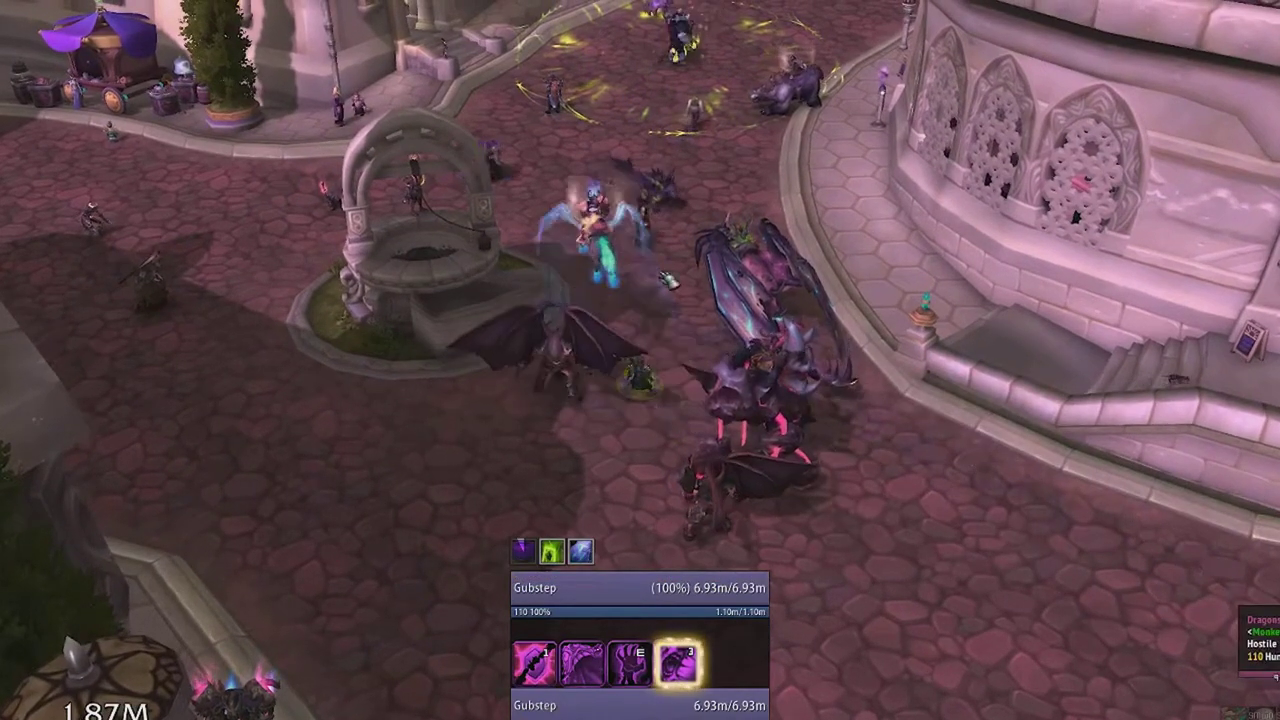
Step: Reopen WeakAuras with /wa and go to CastBar's Conditions
{"action": "key", "text": "Return"}
{"action": "type", "text": "/wa"}
{"action": "key", "text": "Return"}
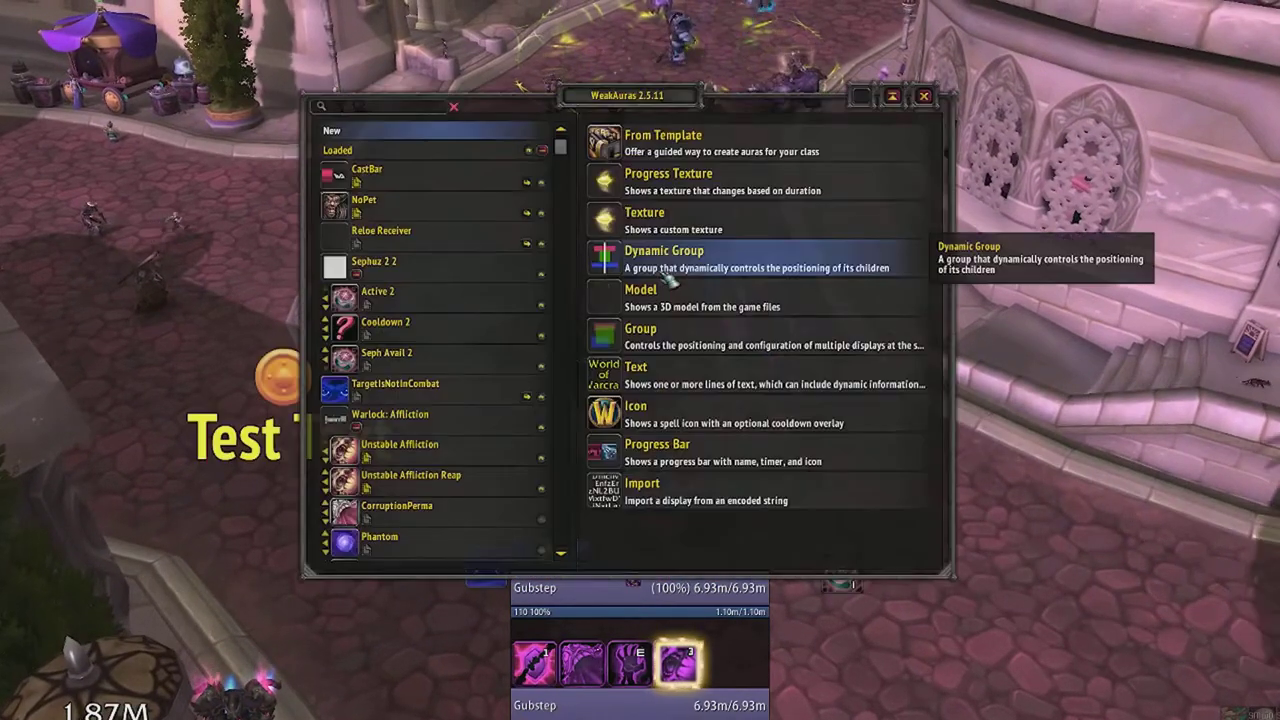
{"action": "left_click", "coordinate": [443, 184]}
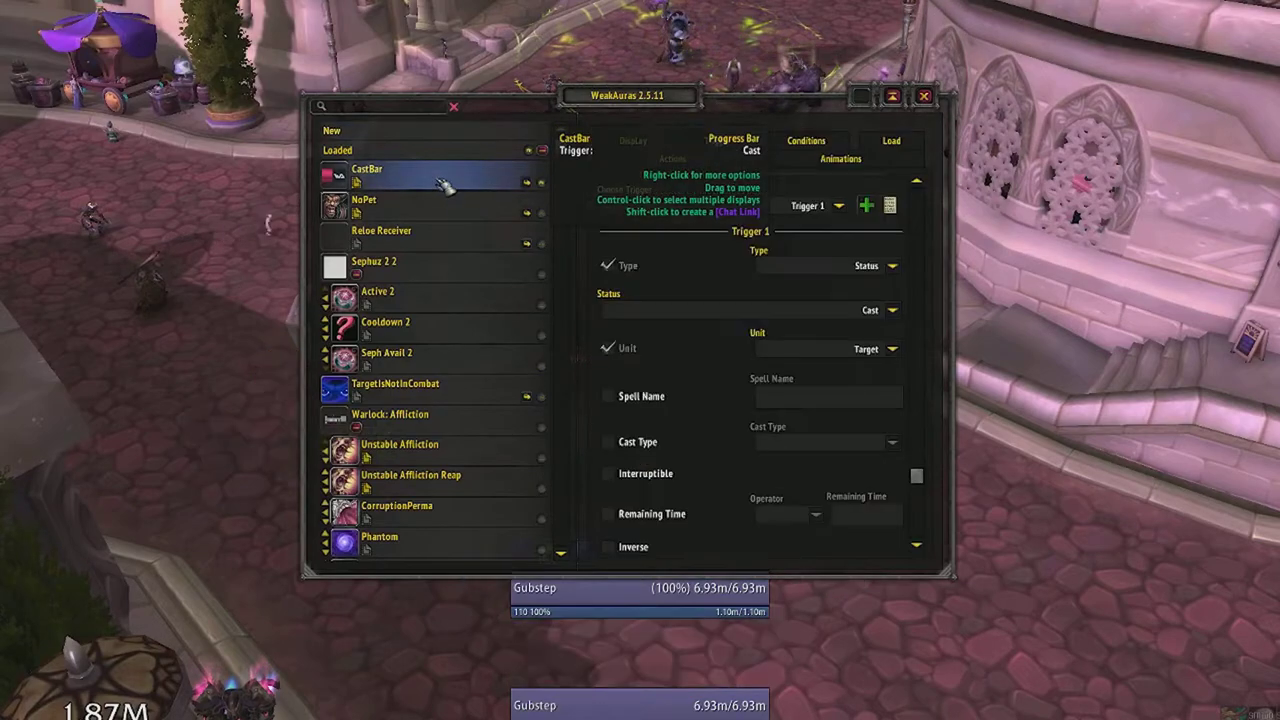
{"action": "left_click", "coordinate": [806, 141]}
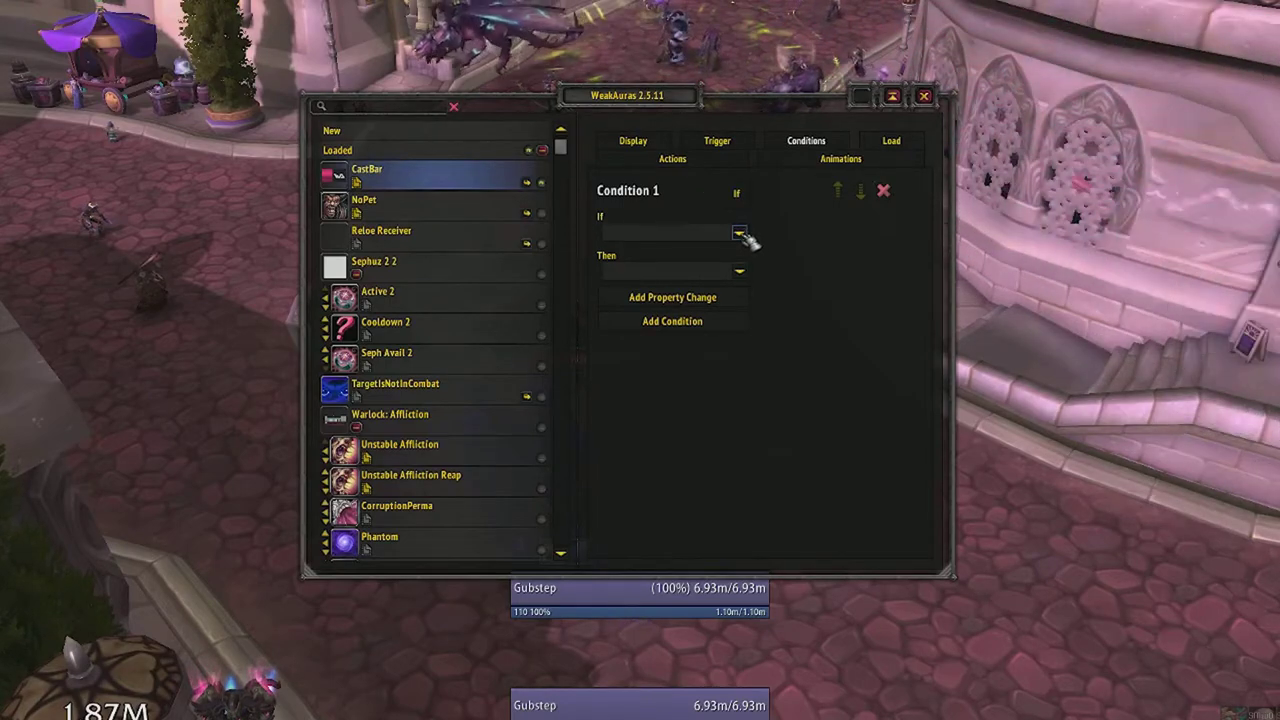
Step: Set Condition 1 to colour the bar green when Trigger 1 Interruptible is True, then close
{"action": "left_click", "coordinate": [739, 233]}
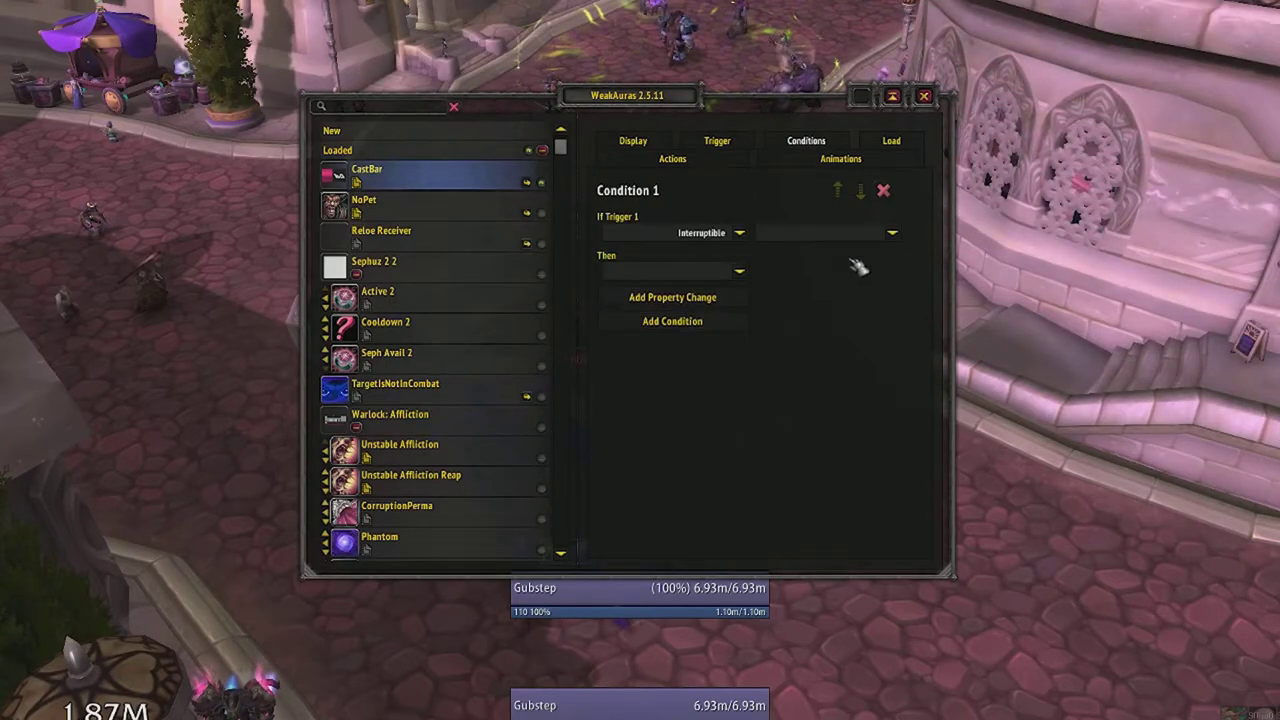
{"action": "left_click", "coordinate": [892, 233]}
{"action": "left_click", "coordinate": [846, 282]}
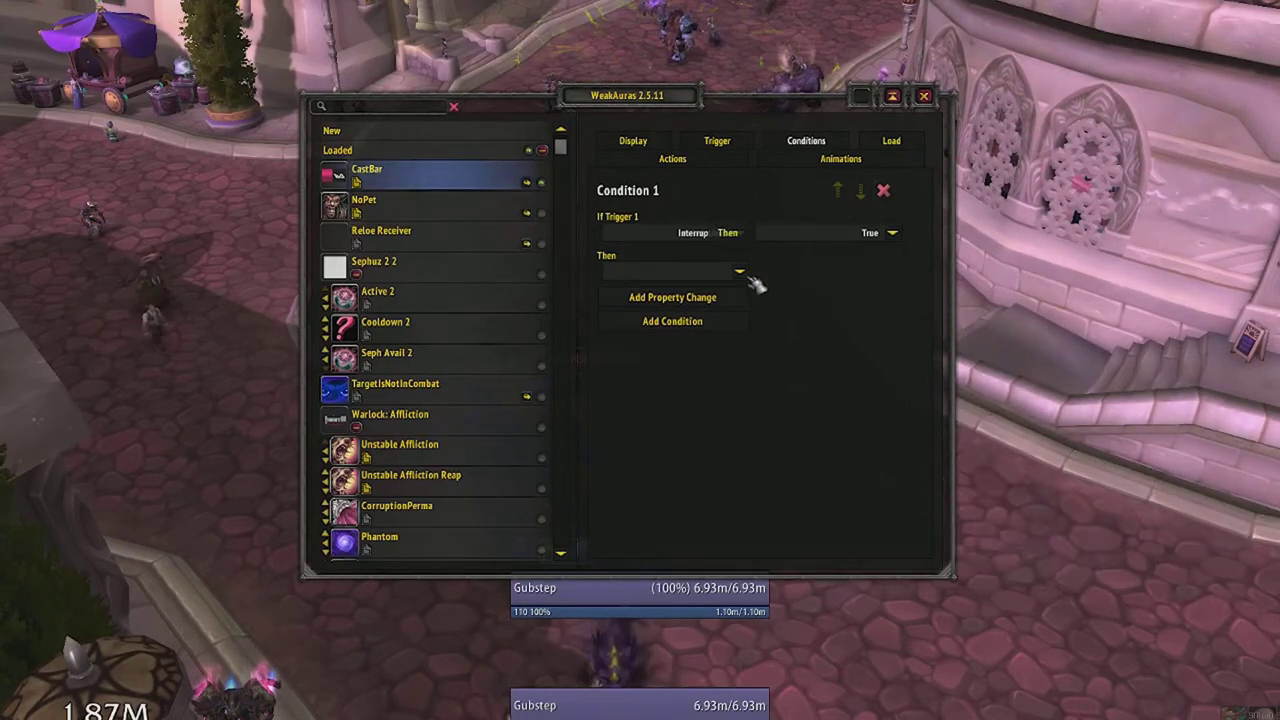
{"action": "left_click", "coordinate": [740, 272]}
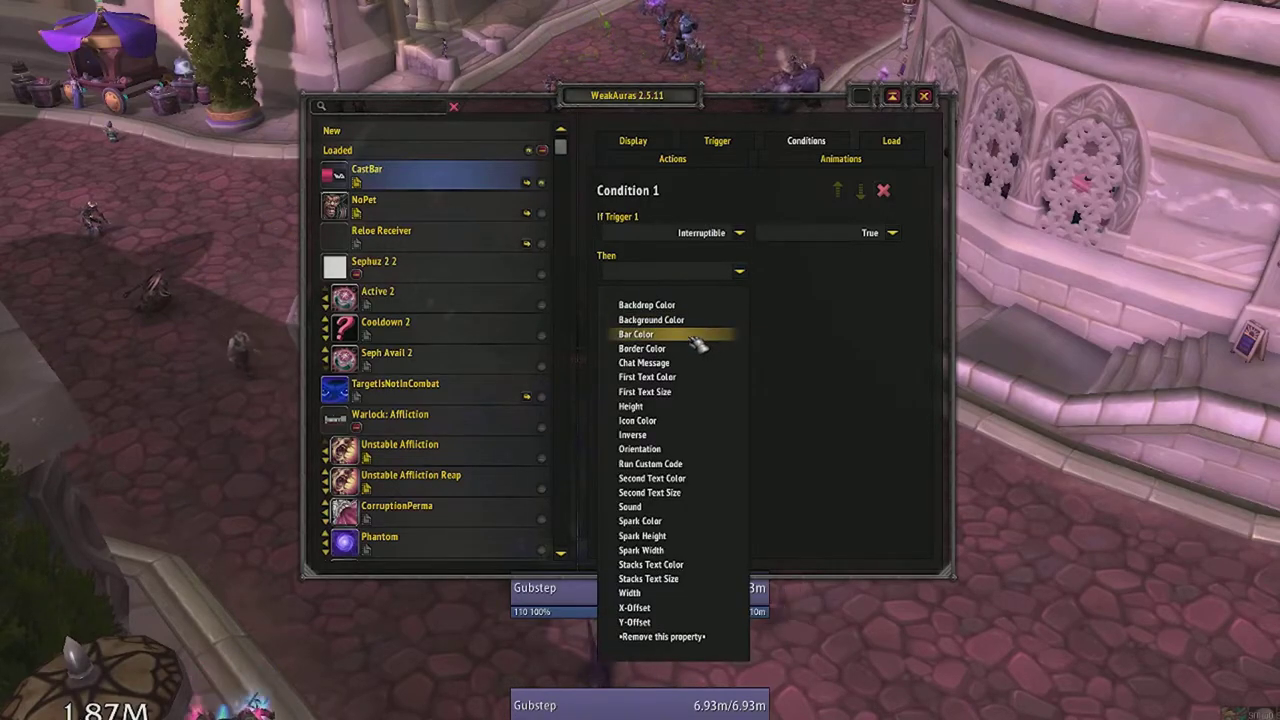
{"action": "left_click", "coordinate": [697, 336]}
{"action": "left_click", "coordinate": [759, 272]}
{"action": "left_click", "coordinate": [600, 150]}
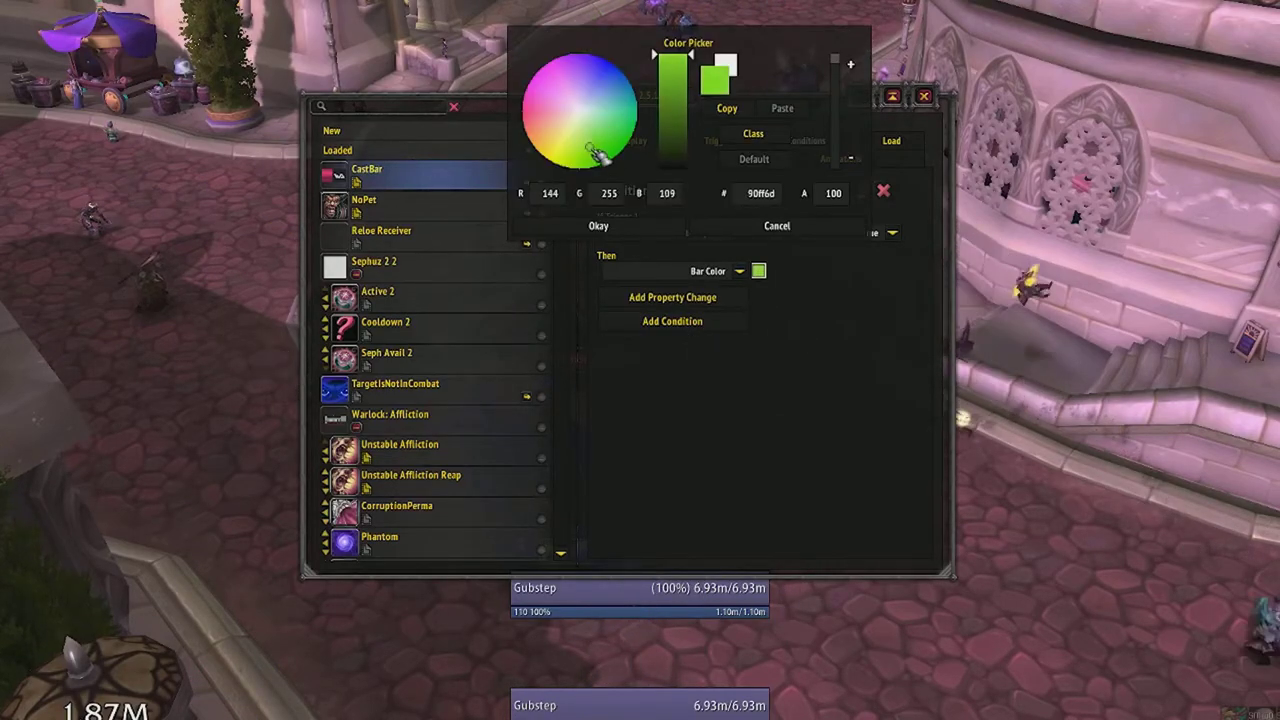
{"action": "left_click", "coordinate": [598, 226]}
{"action": "left_click", "coordinate": [924, 96]}
{"action": "key", "text": "3"}
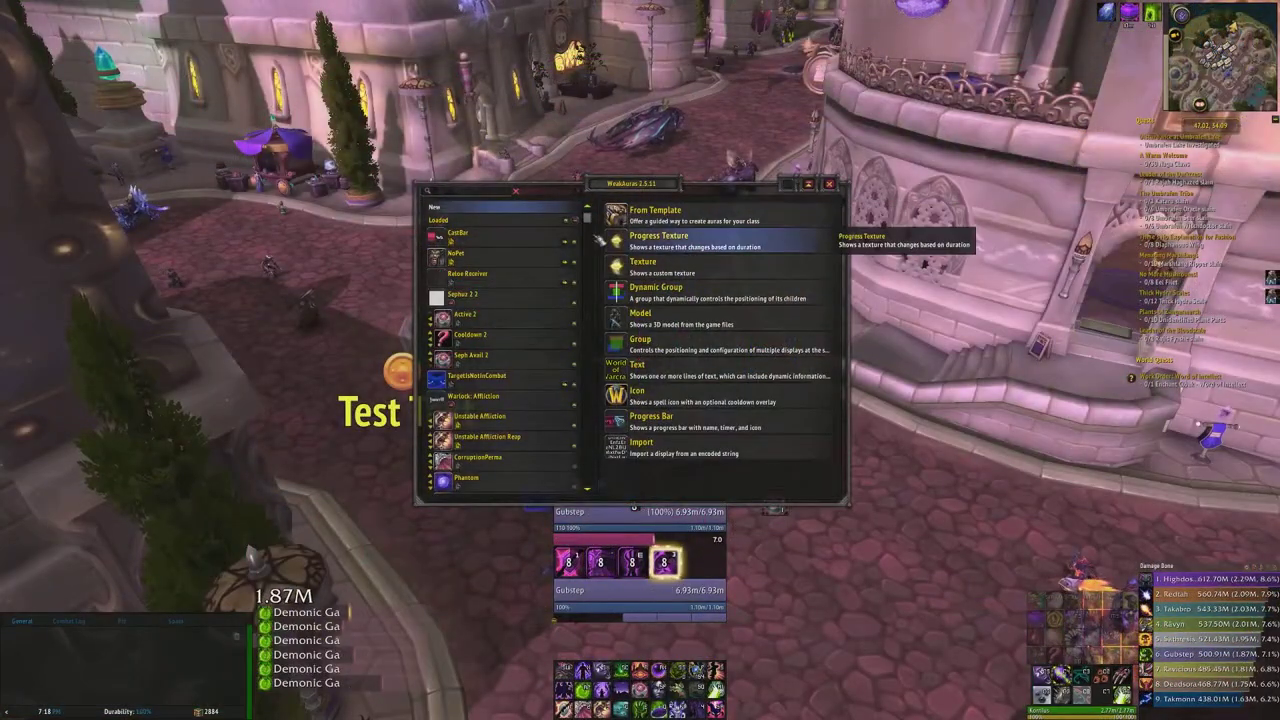
Step: Add CastBar Condition 2 testing whether Spell Name is exactly Cone of Death
{"action": "left_click", "coordinate": [518, 238]}
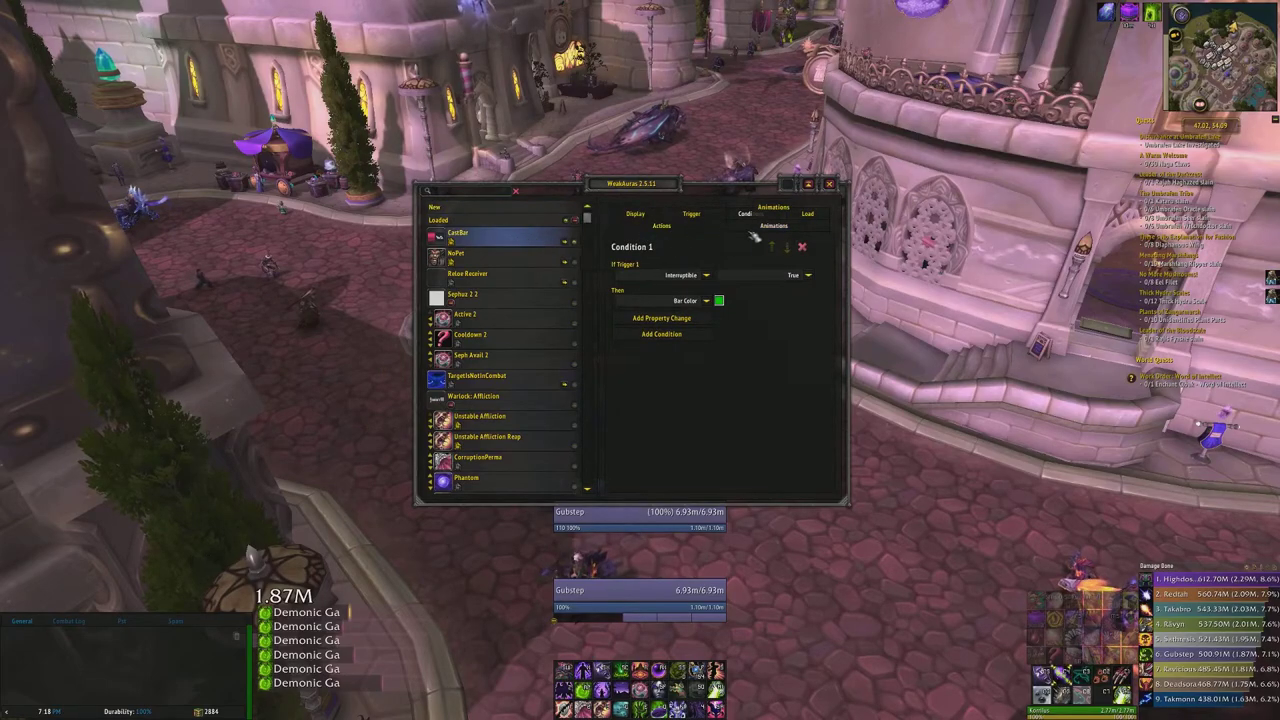
{"action": "left_click", "coordinate": [698, 338]}
{"action": "left_click", "coordinate": [707, 367]}
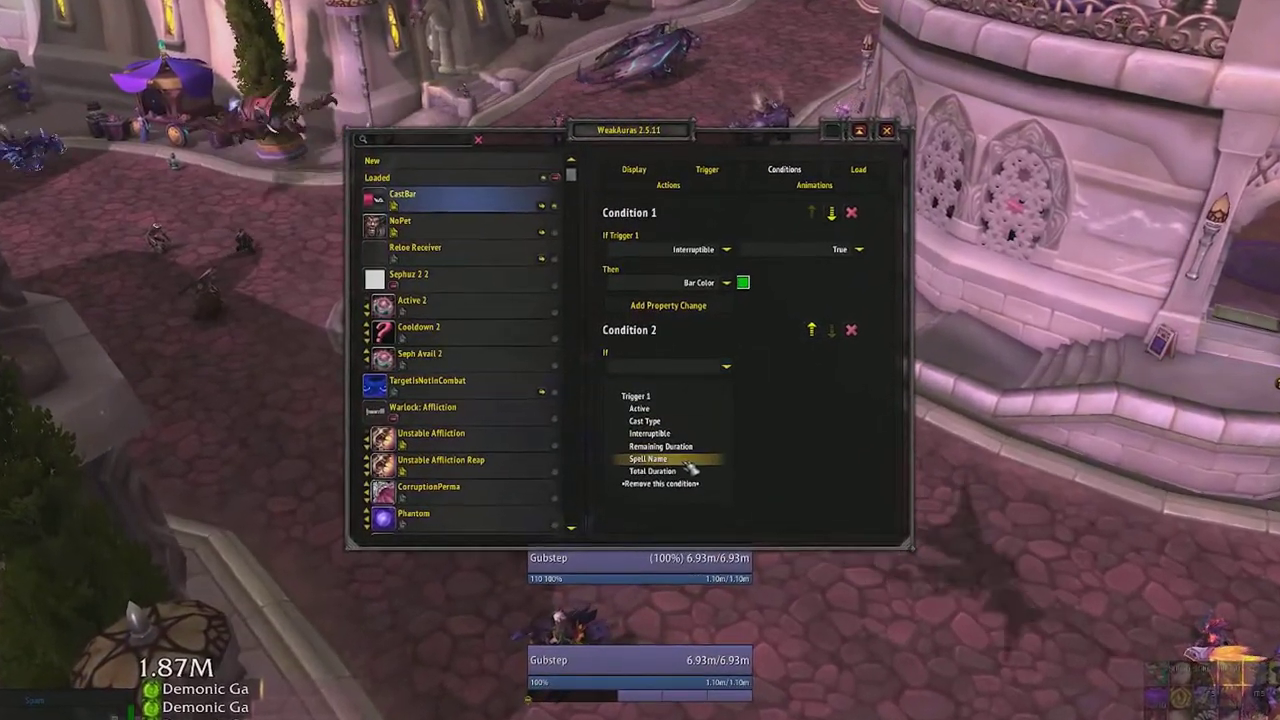
{"action": "left_click", "coordinate": [647, 453]}
{"action": "left_click", "coordinate": [845, 367]}
{"action": "left_click", "coordinate": [872, 398]}
{"action": "type", "text": "Cone of Death"}
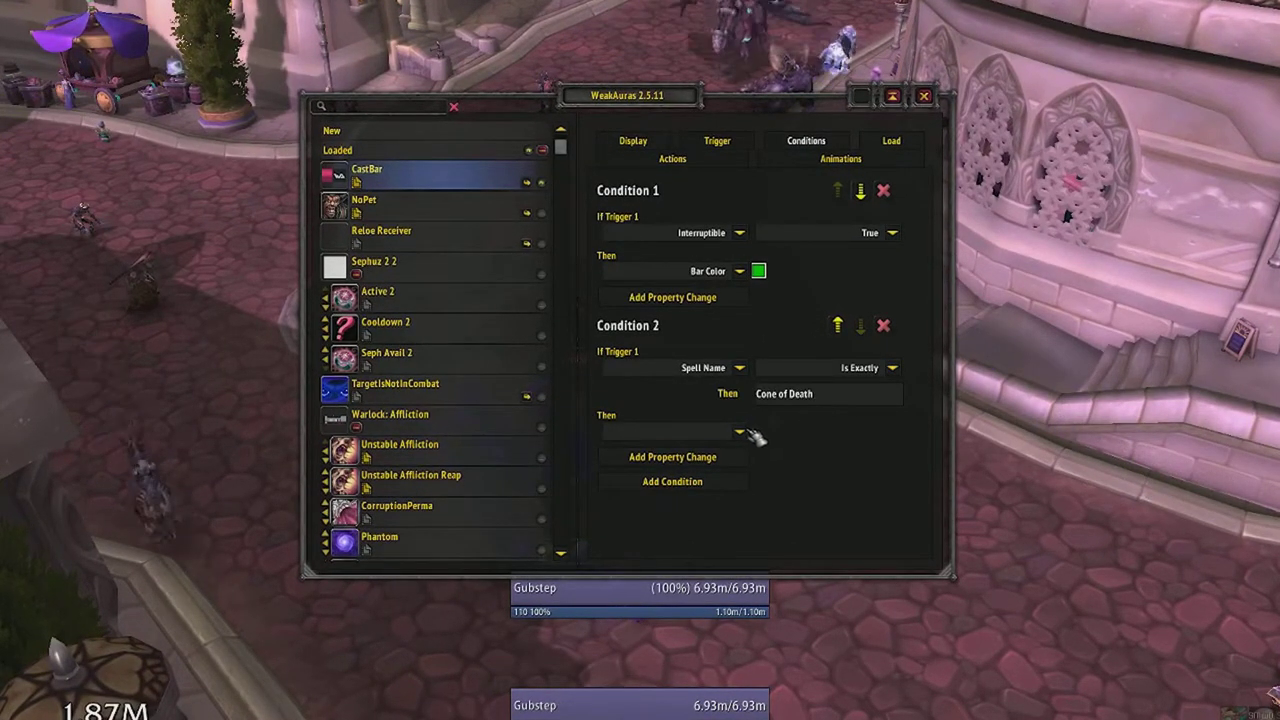
Step: Make the condition post 'Cone of death, move!' as a Say chat message
{"action": "left_click", "coordinate": [741, 434]}
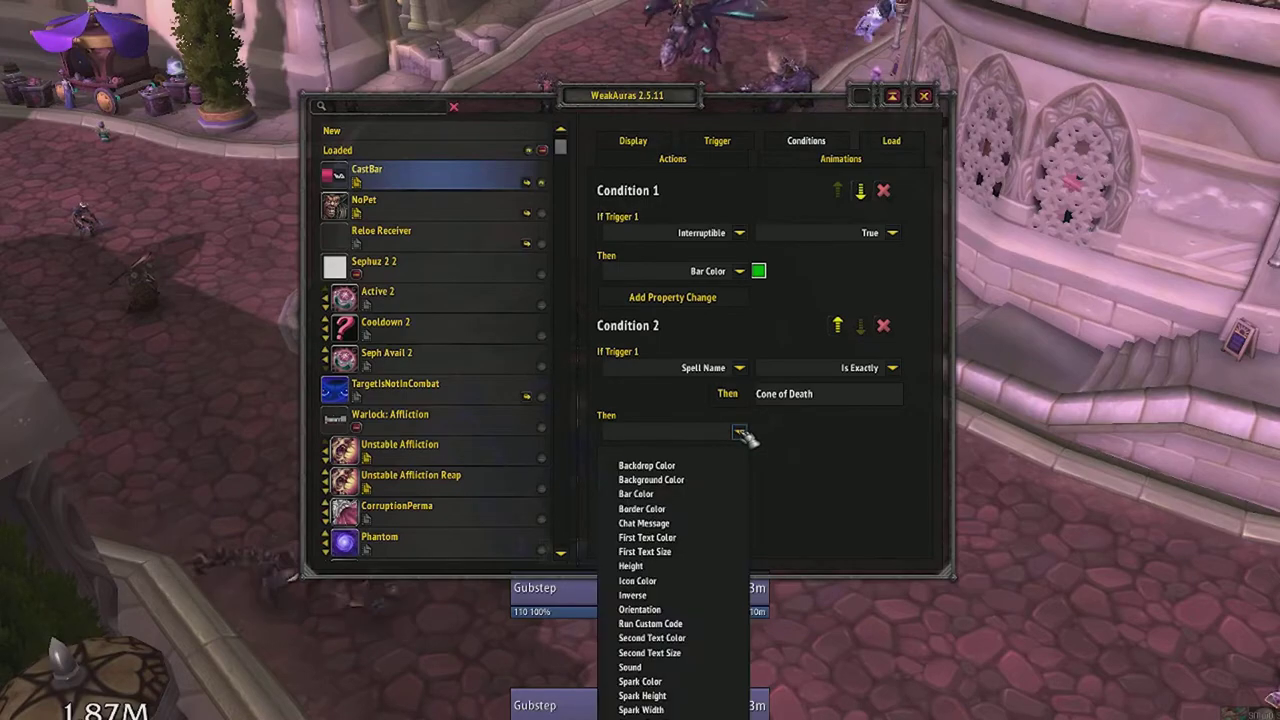
{"action": "left_click", "coordinate": [720, 524]}
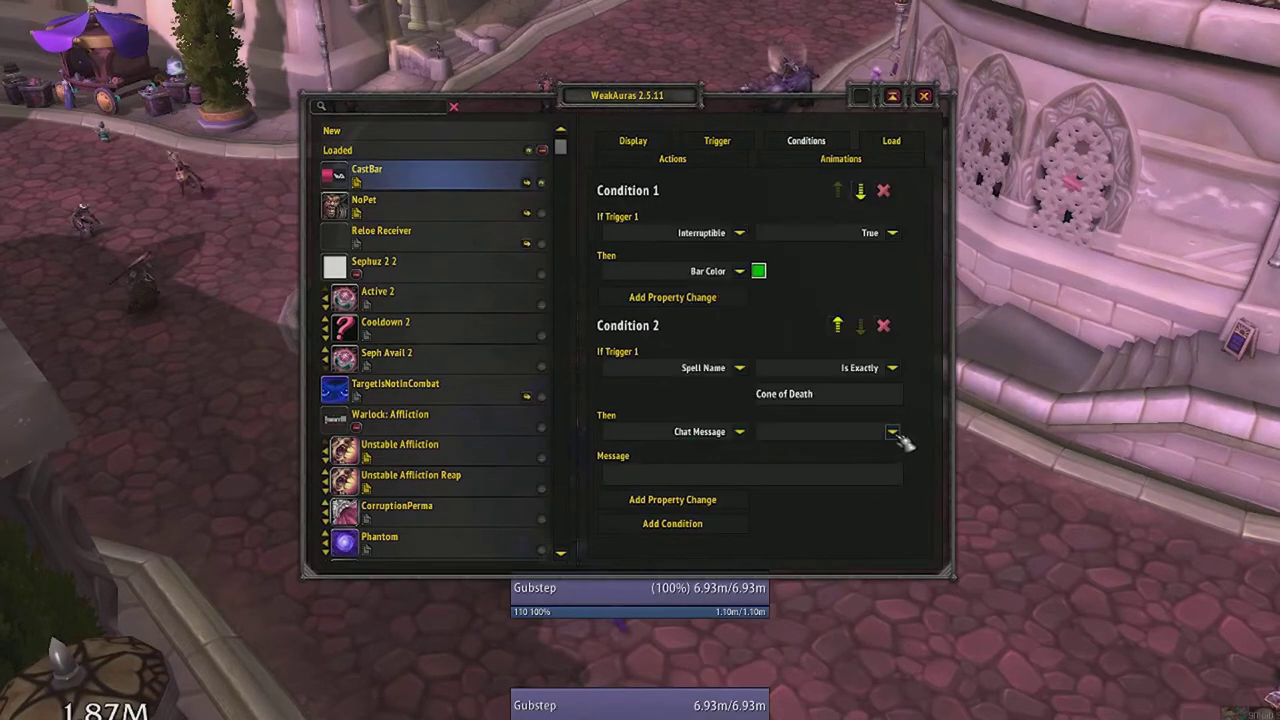
{"action": "left_click", "coordinate": [892, 432]}
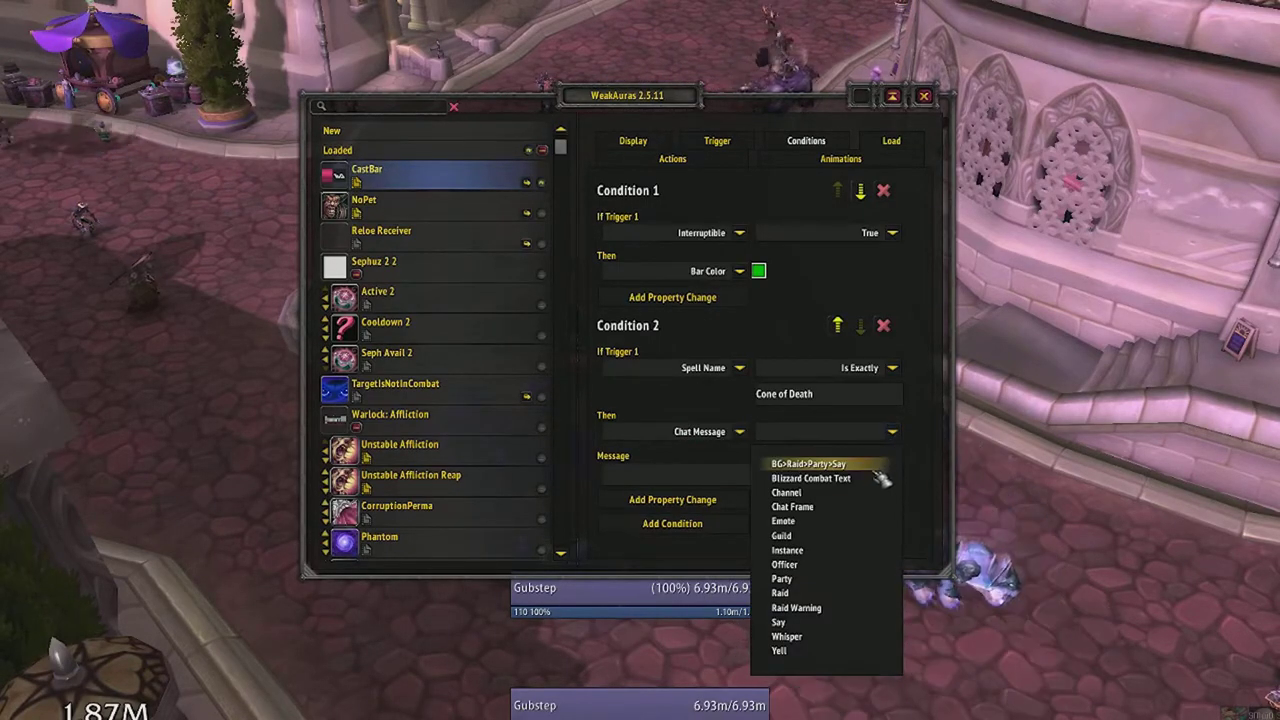
{"action": "left_click", "coordinate": [842, 622]}
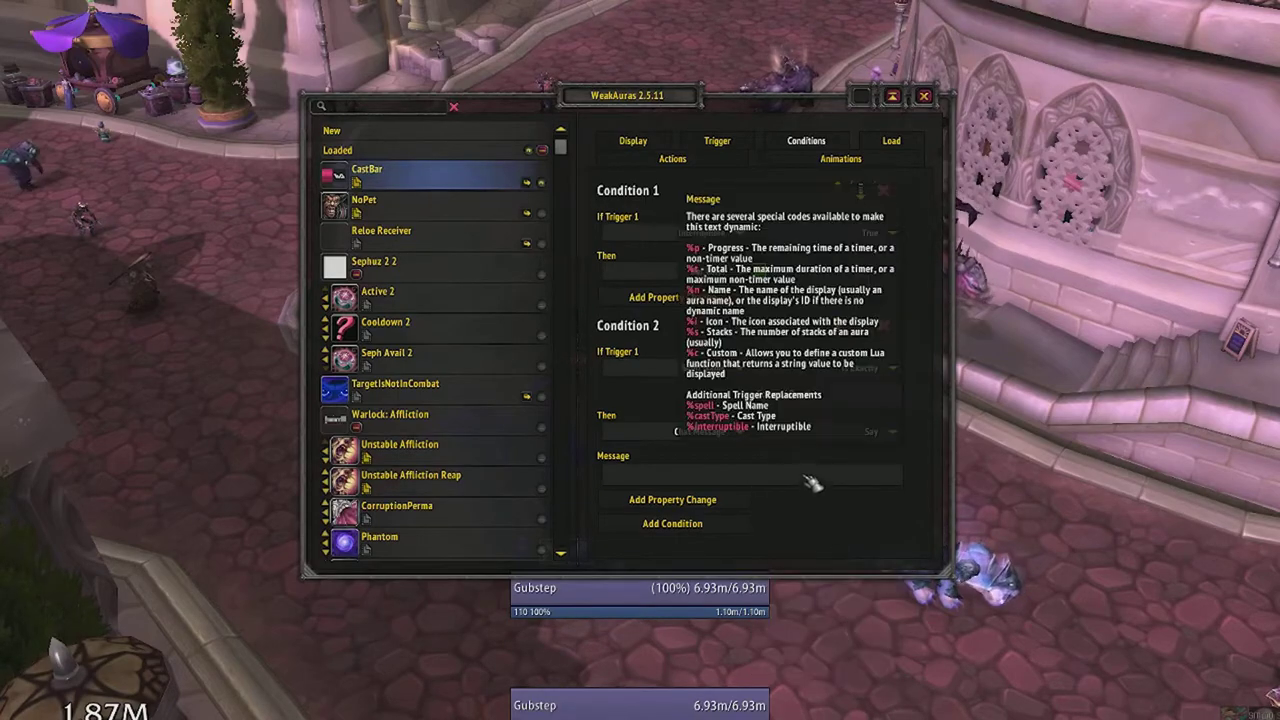
{"action": "left_click", "coordinate": [808, 479]}
{"action": "type", "text": "Cone of death, move!"}
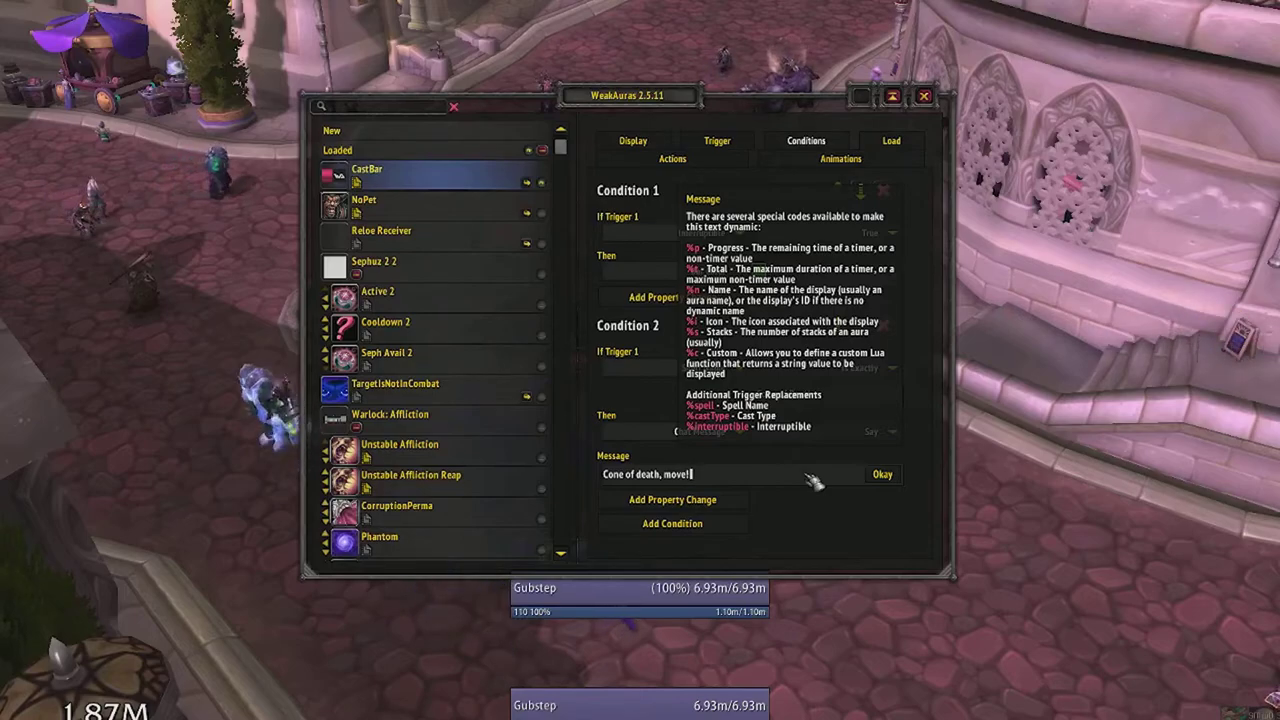
{"action": "key", "text": "Return"}
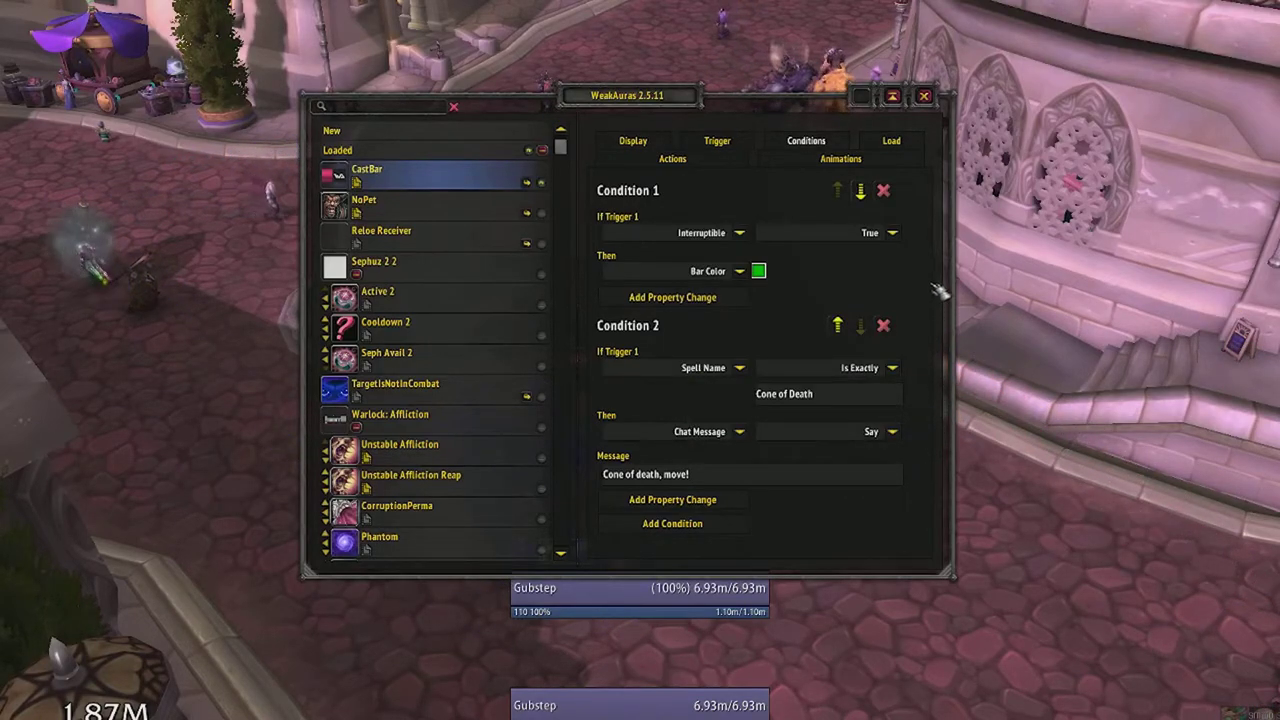
Step: On the Load tab, enable Encounter ID set to 2092
{"action": "left_click", "coordinate": [892, 142]}
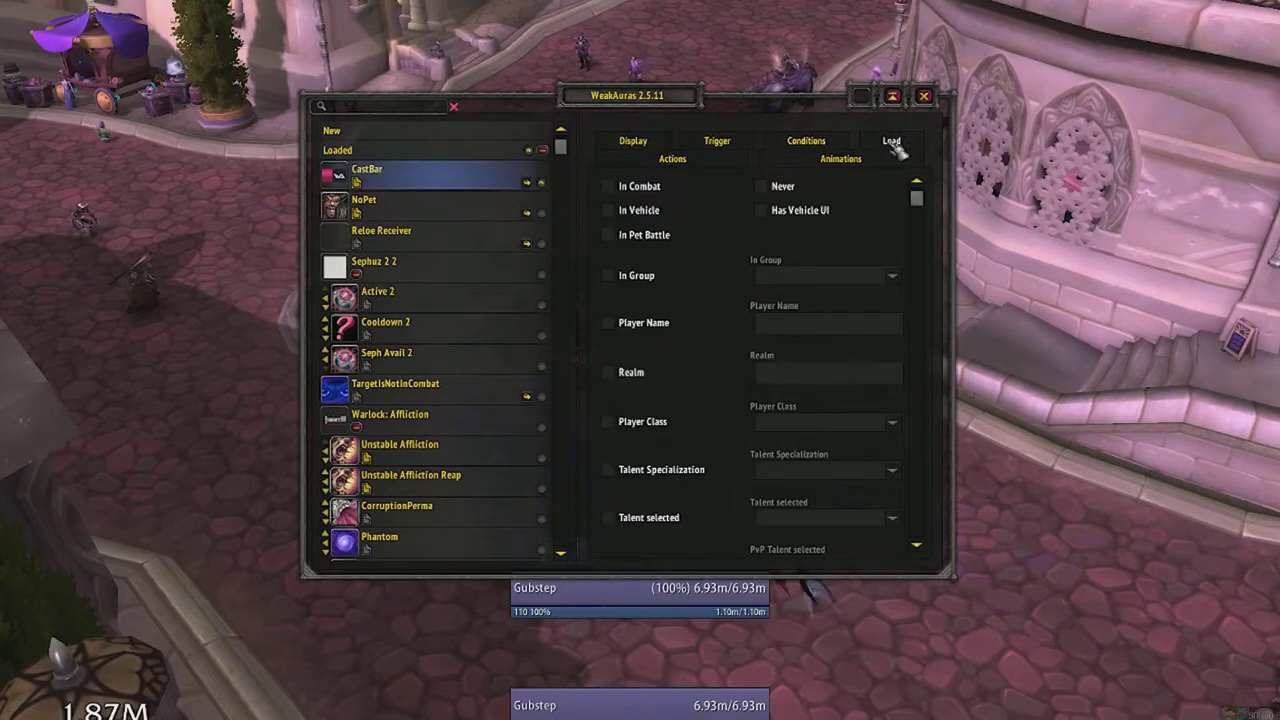
{"action": "scroll", "coordinate": [700, 420], "scroll_direction": "down", "scroll_amount": 3}
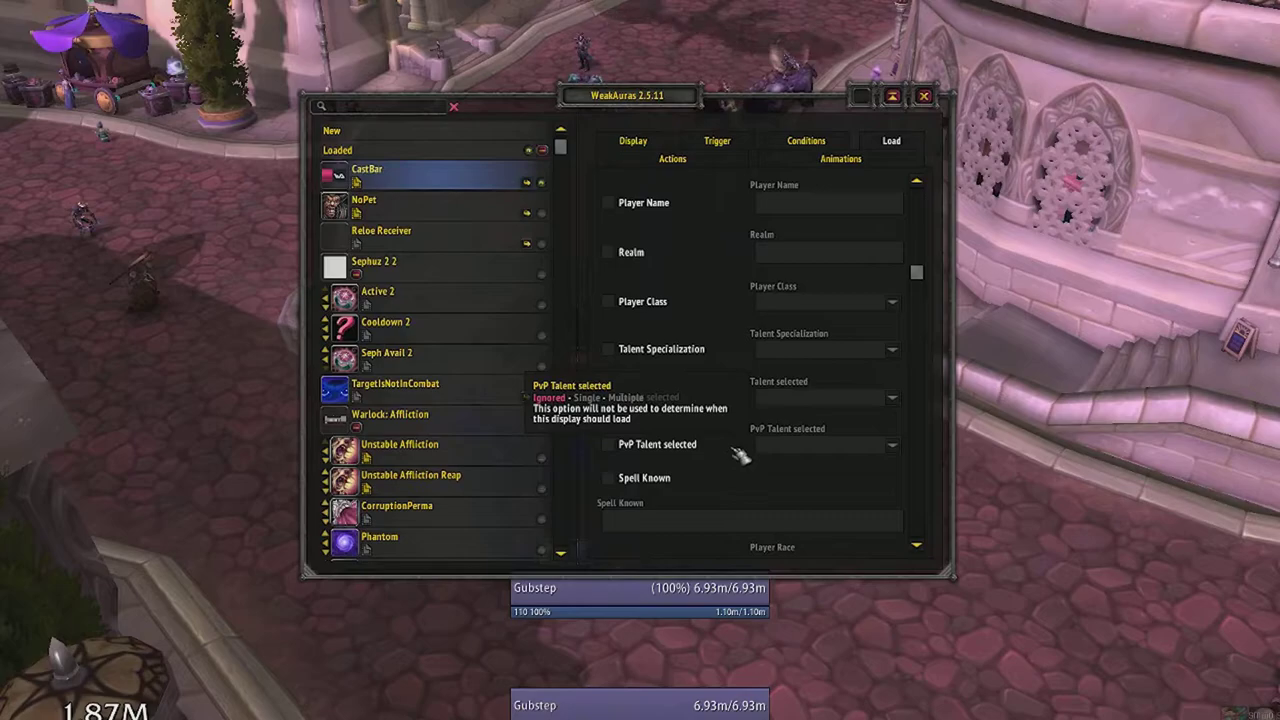
{"action": "scroll", "coordinate": [735, 435], "scroll_direction": "down", "scroll_amount": 6}
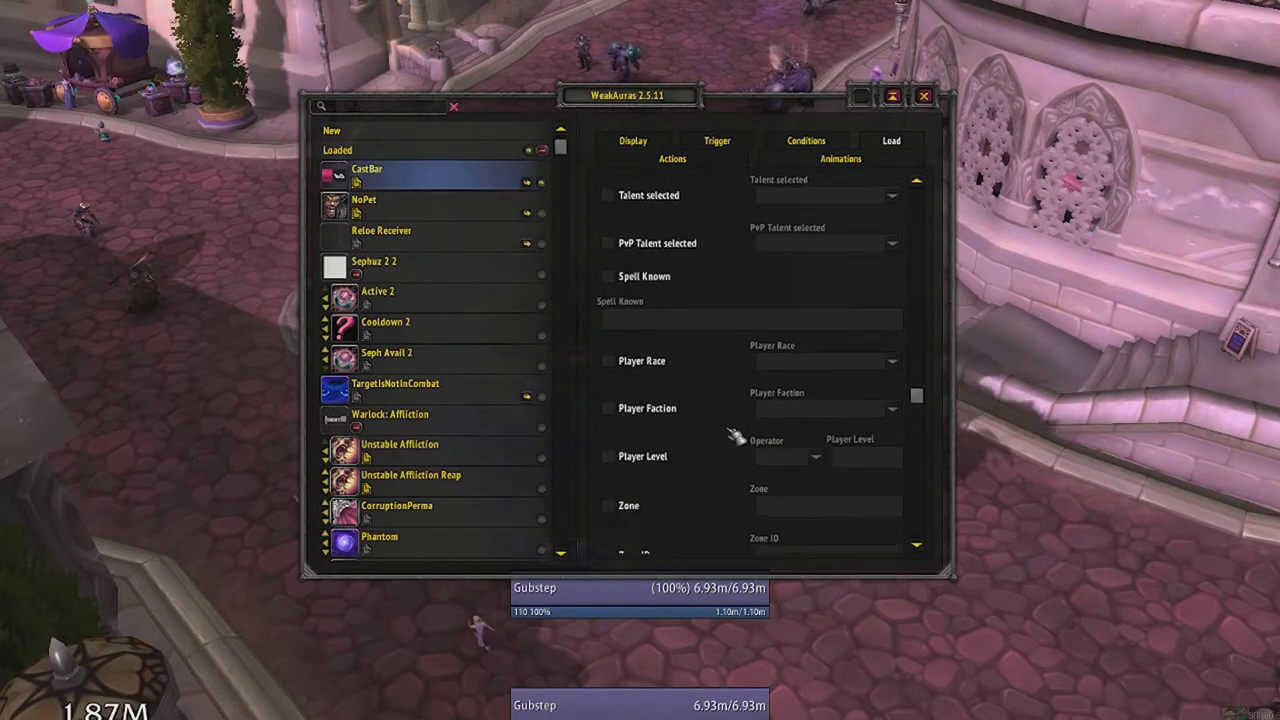
{"action": "mouse_move", "coordinate": [675, 415]}
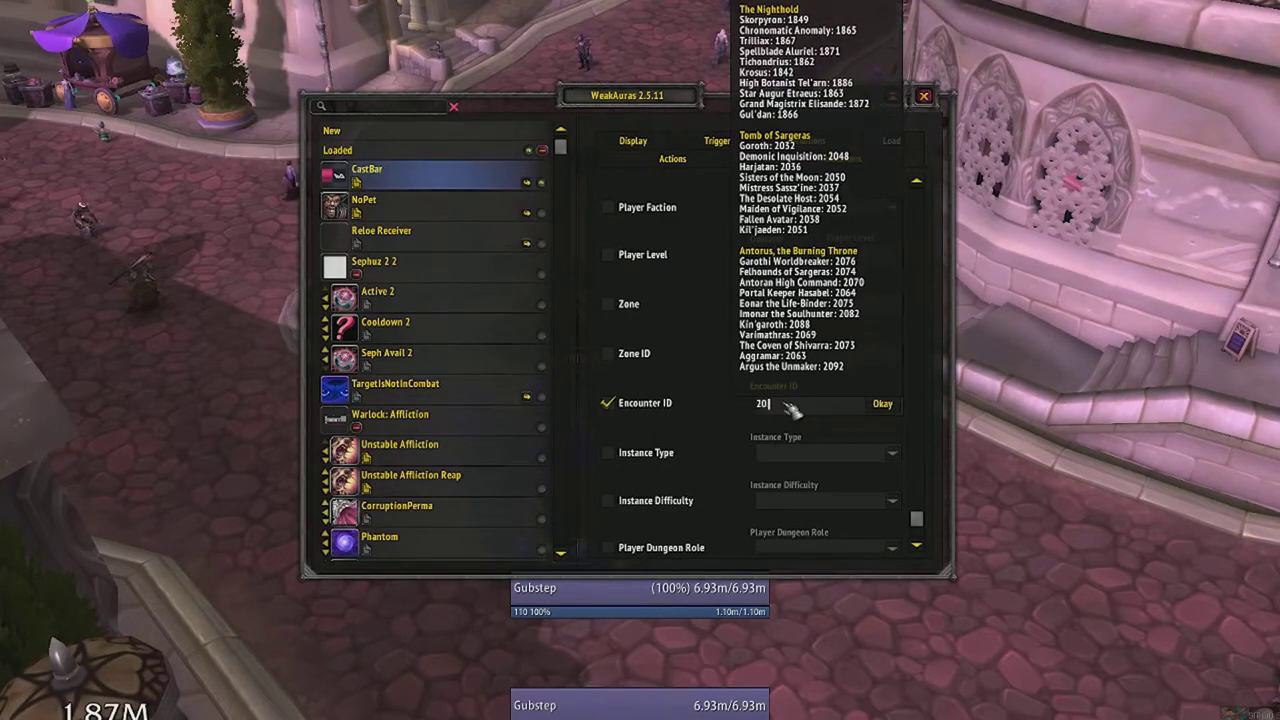
{"action": "key", "text": "Return"}
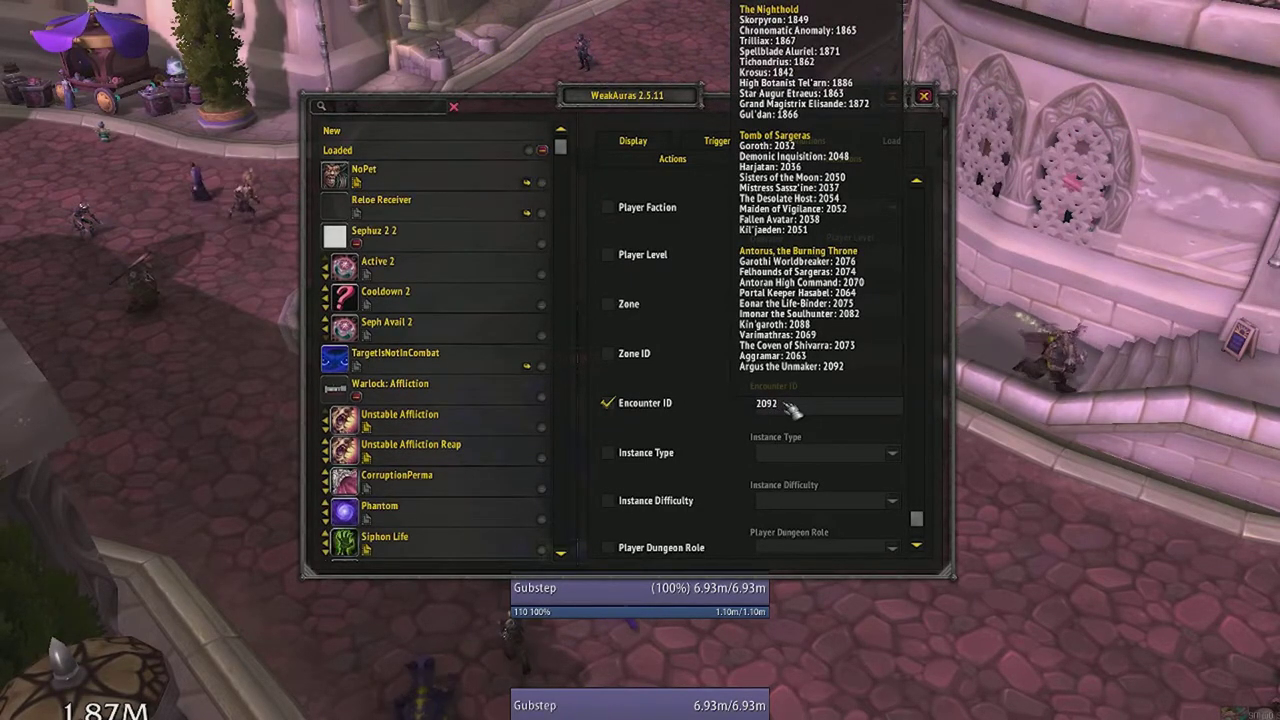
Step: Browse the existing auras list, then return to the top and choose New
{"action": "scroll", "coordinate": [457, 392], "scroll_direction": "down", "scroll_amount": 10}
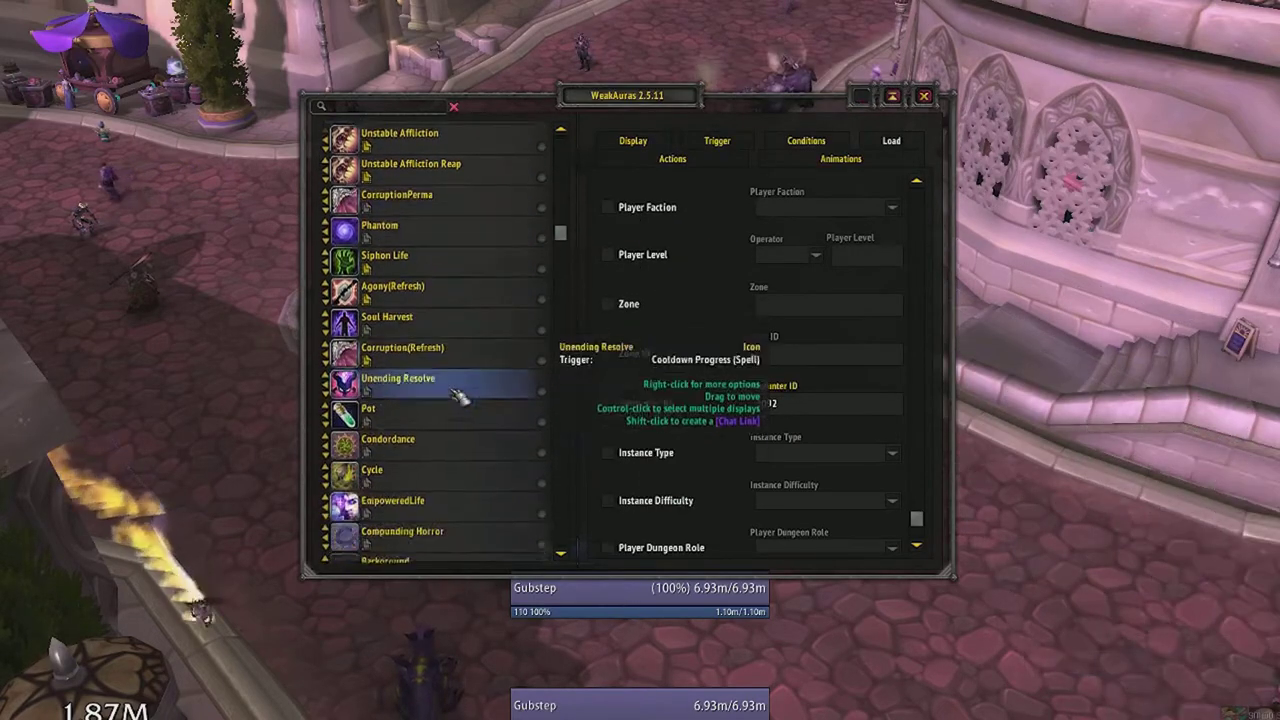
{"action": "scroll", "coordinate": [457, 395], "scroll_direction": "down", "scroll_amount": 4}
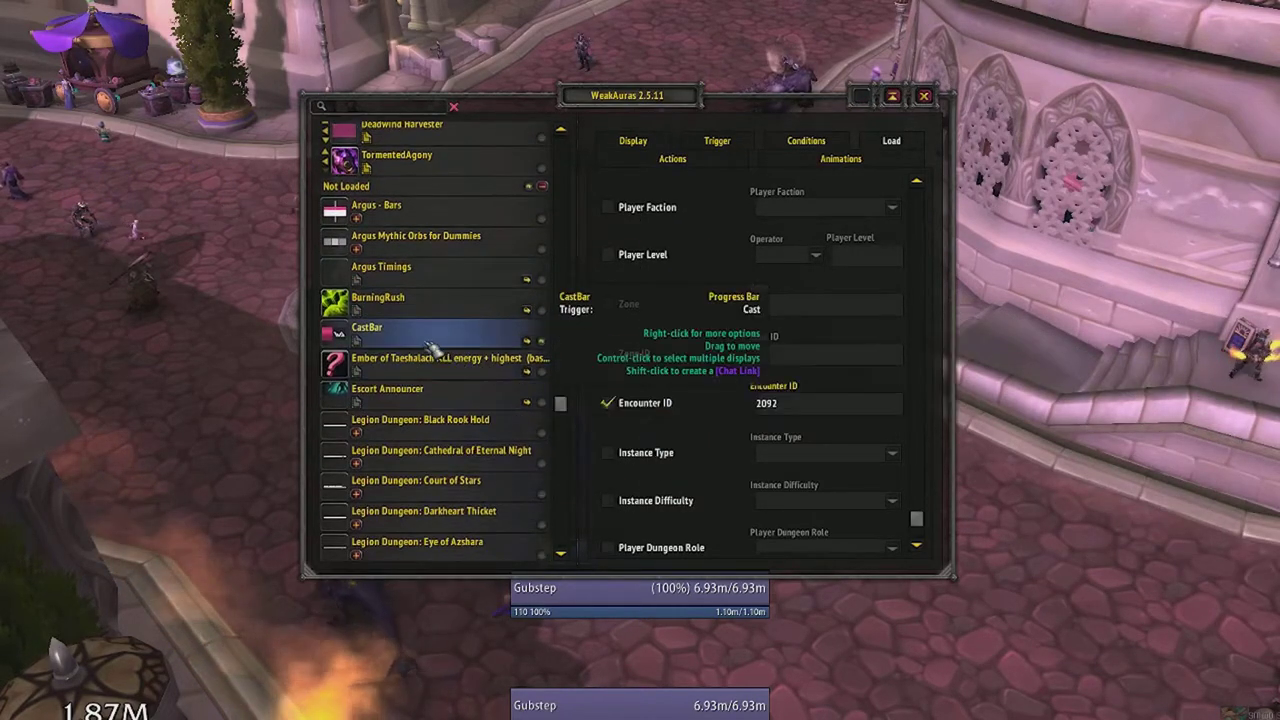
{"action": "scroll", "coordinate": [505, 340], "scroll_direction": "up", "scroll_amount": 2}
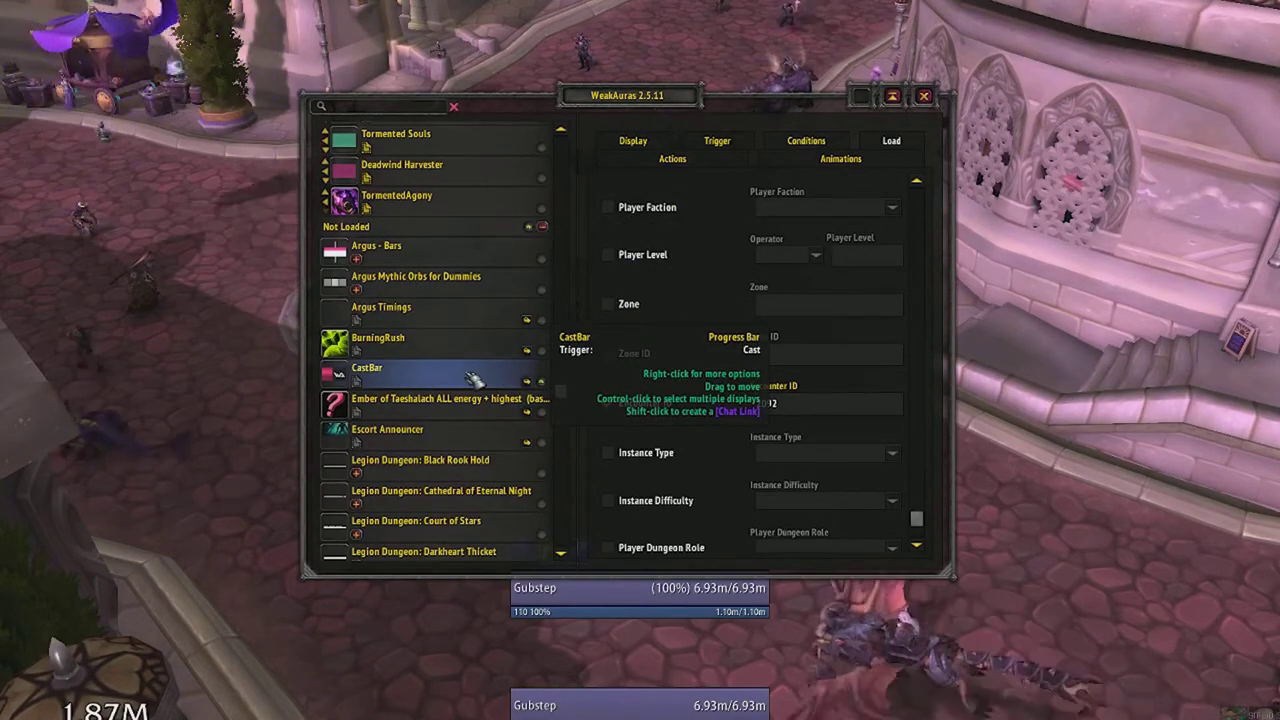
{"action": "scroll", "coordinate": [473, 378], "scroll_direction": "down", "scroll_amount": 5}
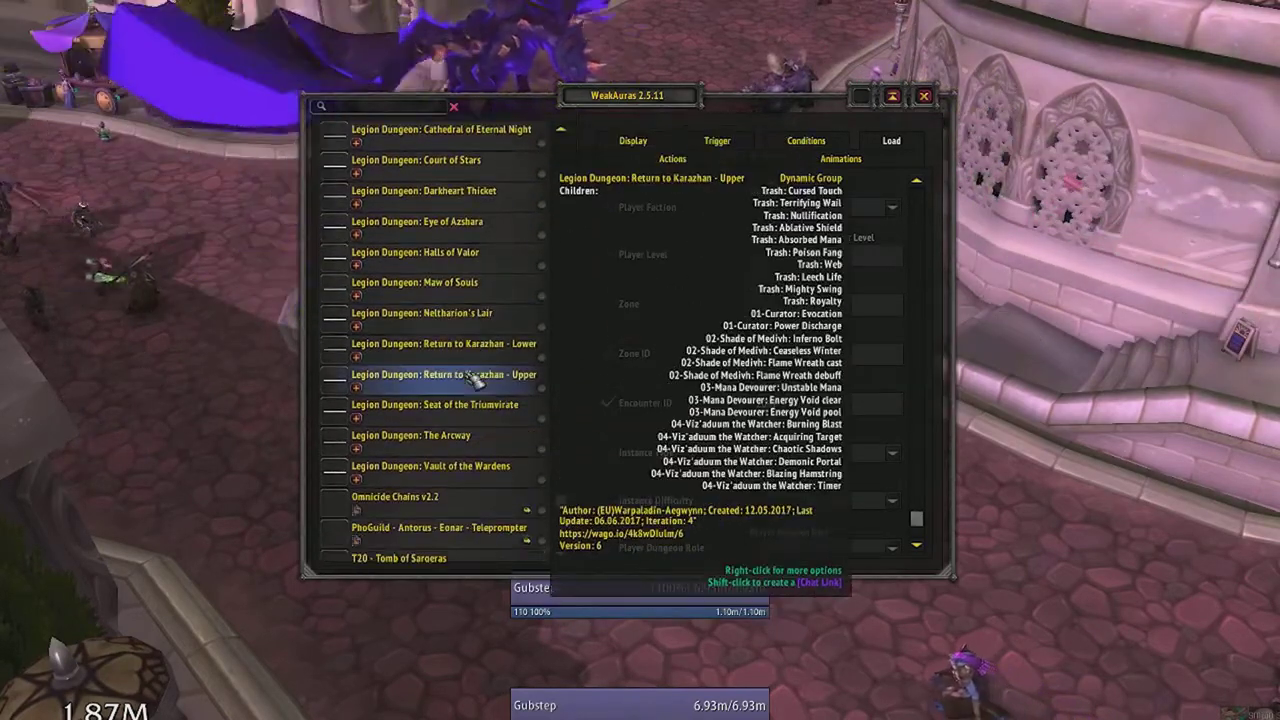
{"action": "scroll", "coordinate": [470, 377], "scroll_direction": "up", "scroll_amount": 2}
{"action": "scroll", "coordinate": [473, 378], "scroll_direction": "up", "scroll_amount": 3}
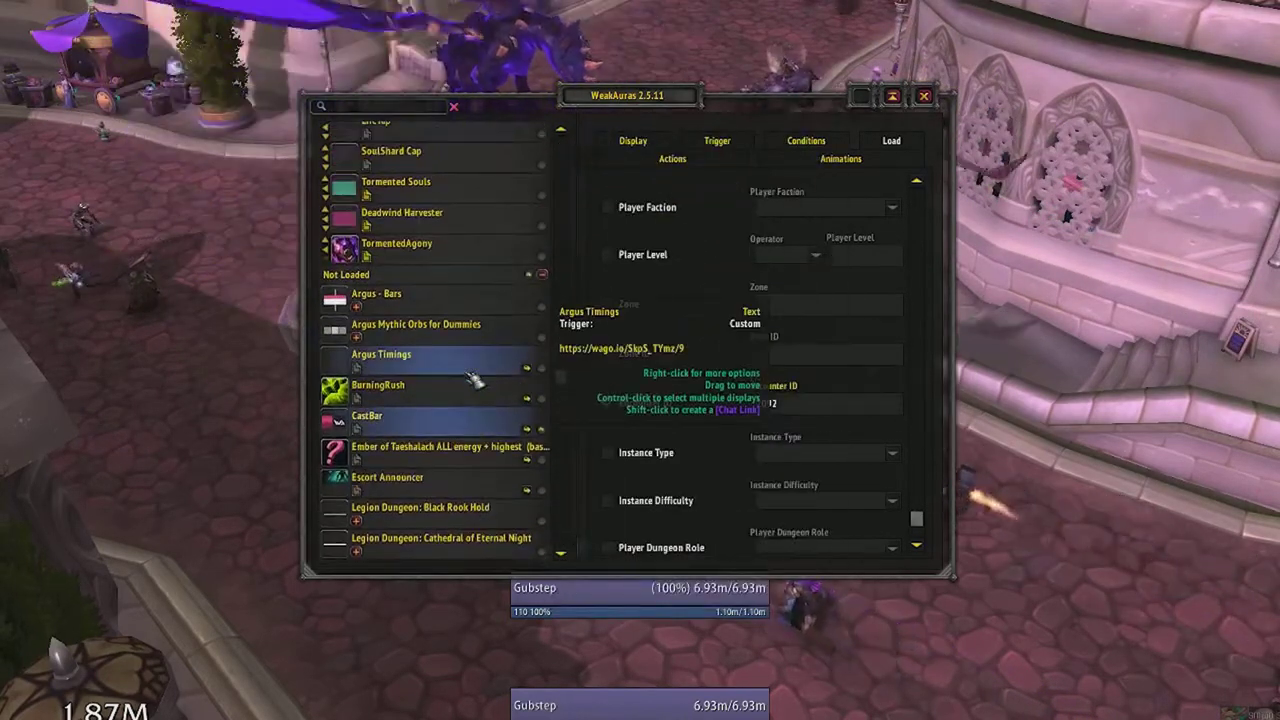
{"action": "scroll", "coordinate": [480, 410], "scroll_direction": "up", "scroll_amount": 8}
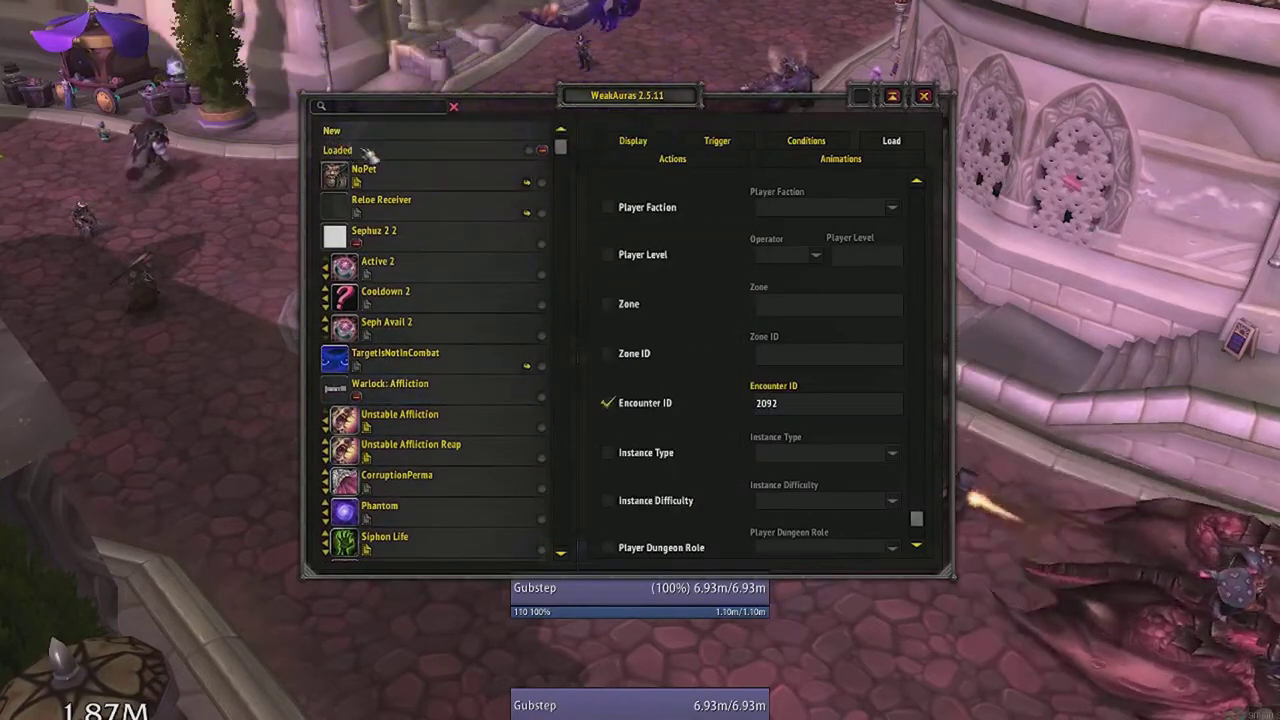
{"action": "scroll", "coordinate": [480, 410], "scroll_direction": "down", "scroll_amount": 3}
{"action": "scroll", "coordinate": [422, 362], "scroll_direction": "down", "scroll_amount": 4}
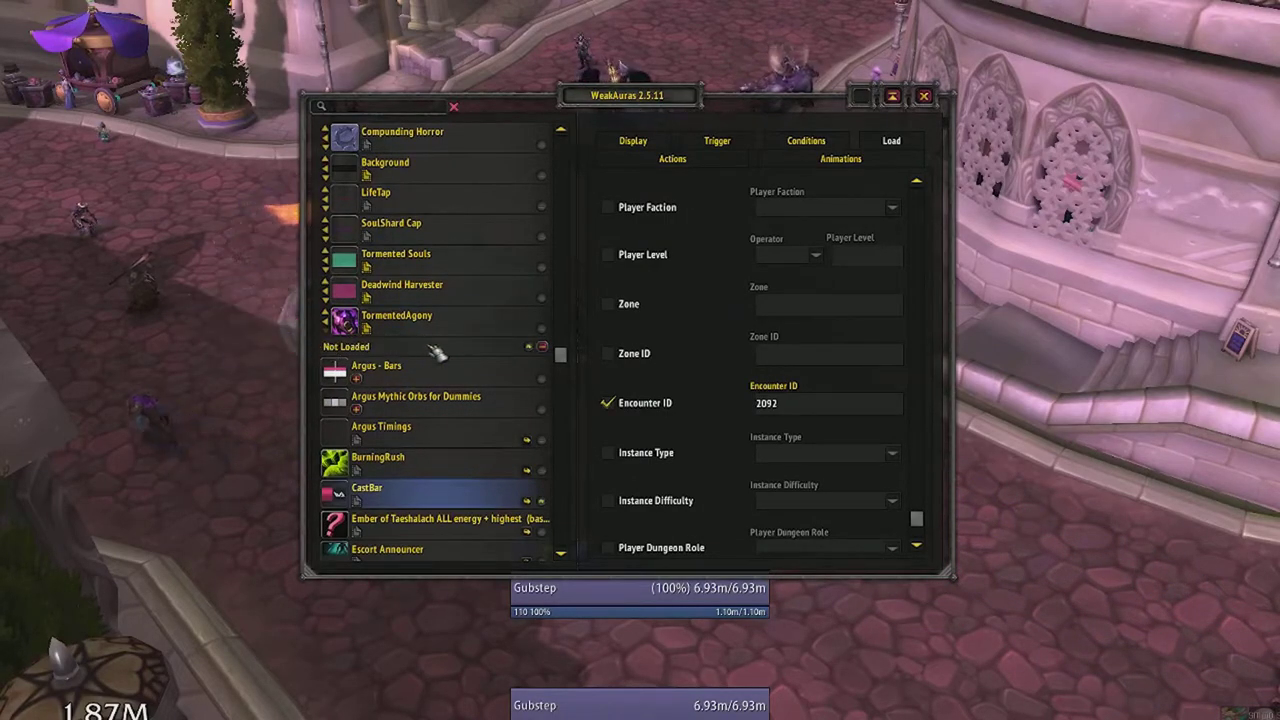
{"action": "scroll", "coordinate": [440, 360], "scroll_direction": "down", "scroll_amount": 2}
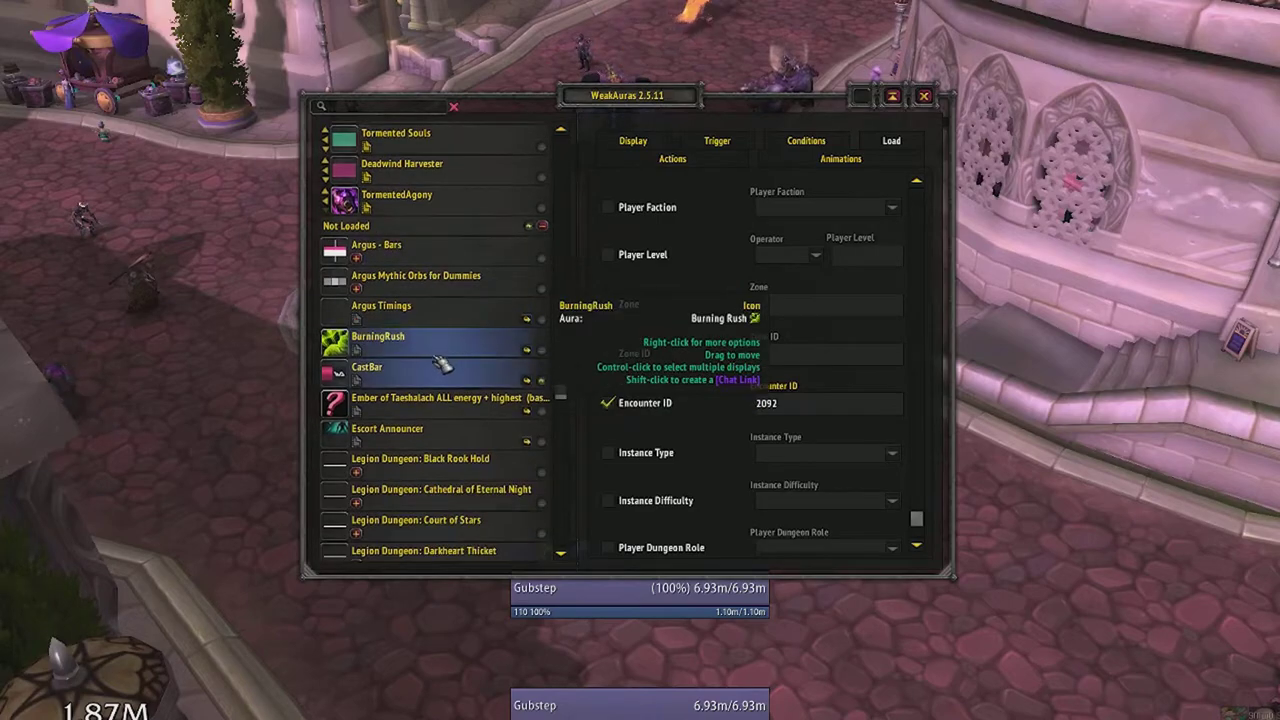
{"action": "scroll", "coordinate": [450, 378], "scroll_direction": "up", "scroll_amount": 1}
{"action": "scroll", "coordinate": [450, 377], "scroll_direction": "up", "scroll_amount": 10}
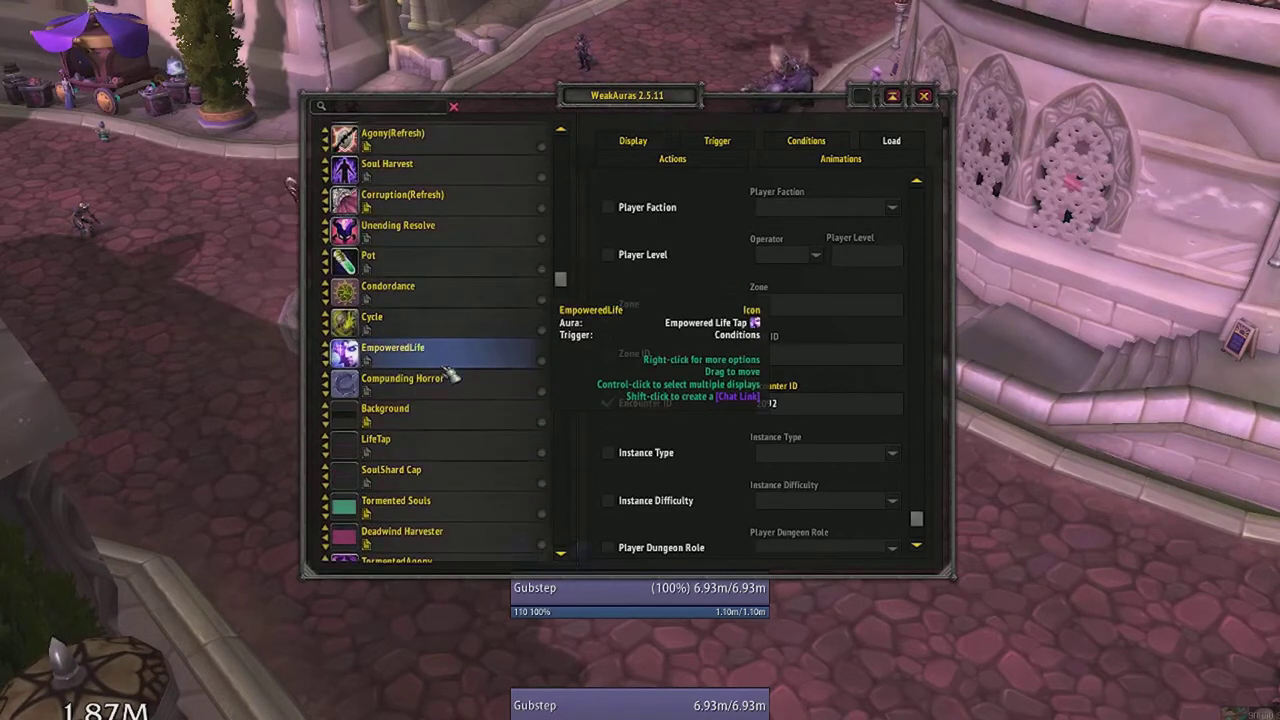
{"action": "scroll", "coordinate": [450, 377], "scroll_direction": "up", "scroll_amount": 2}
{"action": "left_click", "coordinate": [440, 131]}
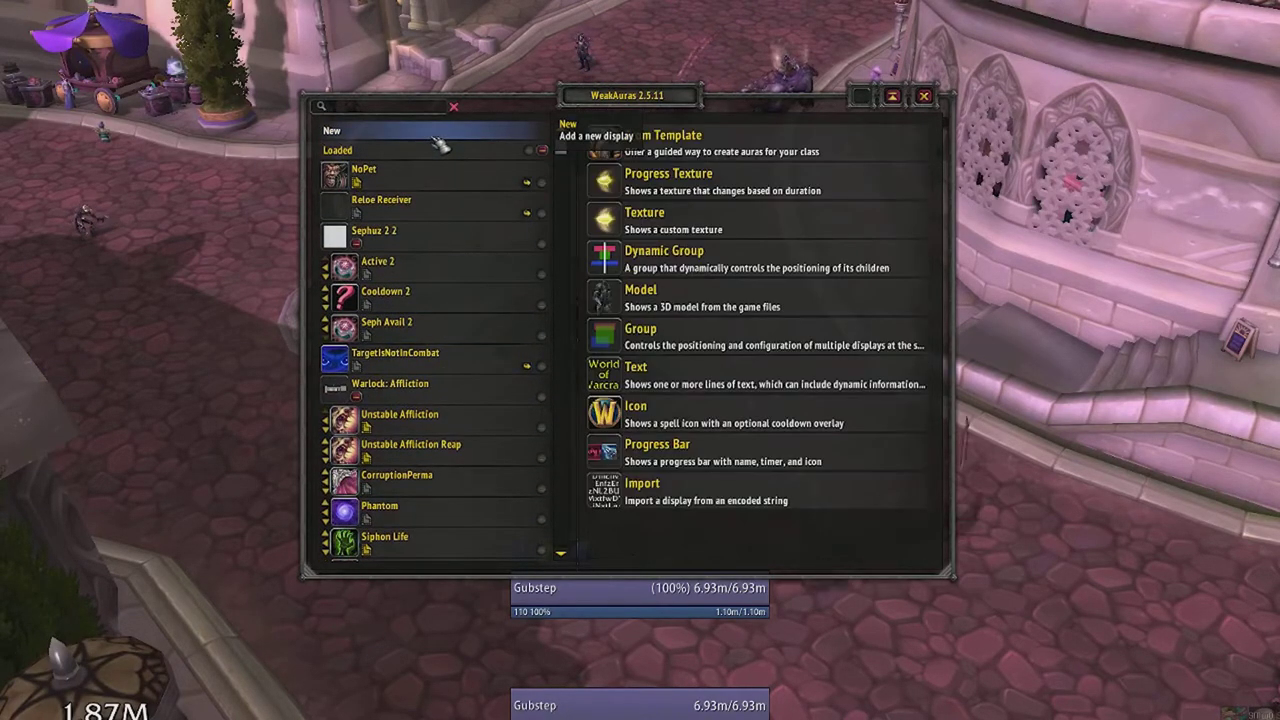
Step: Create progress bar CooldownExample with a Status Cooldown Progress (Spell) trigger for Dark Pact
{"action": "left_click", "coordinate": [673, 455]}
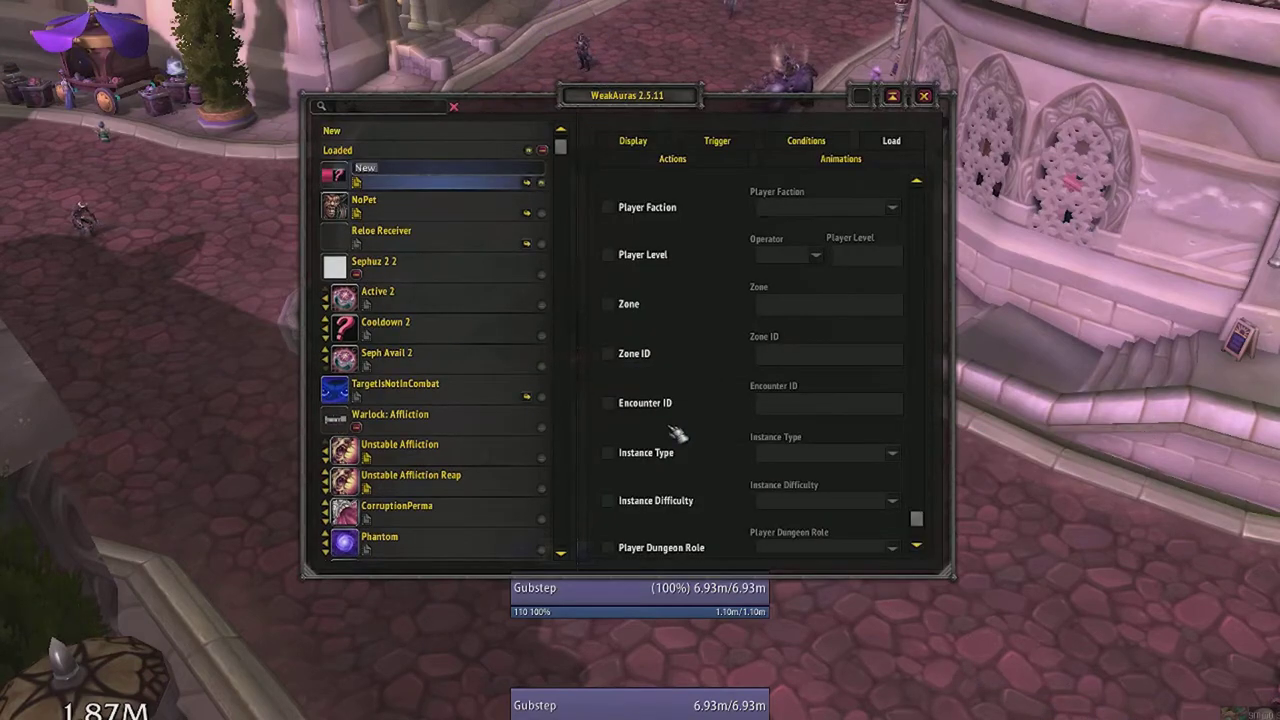
{"action": "type", "text": "Cl"}
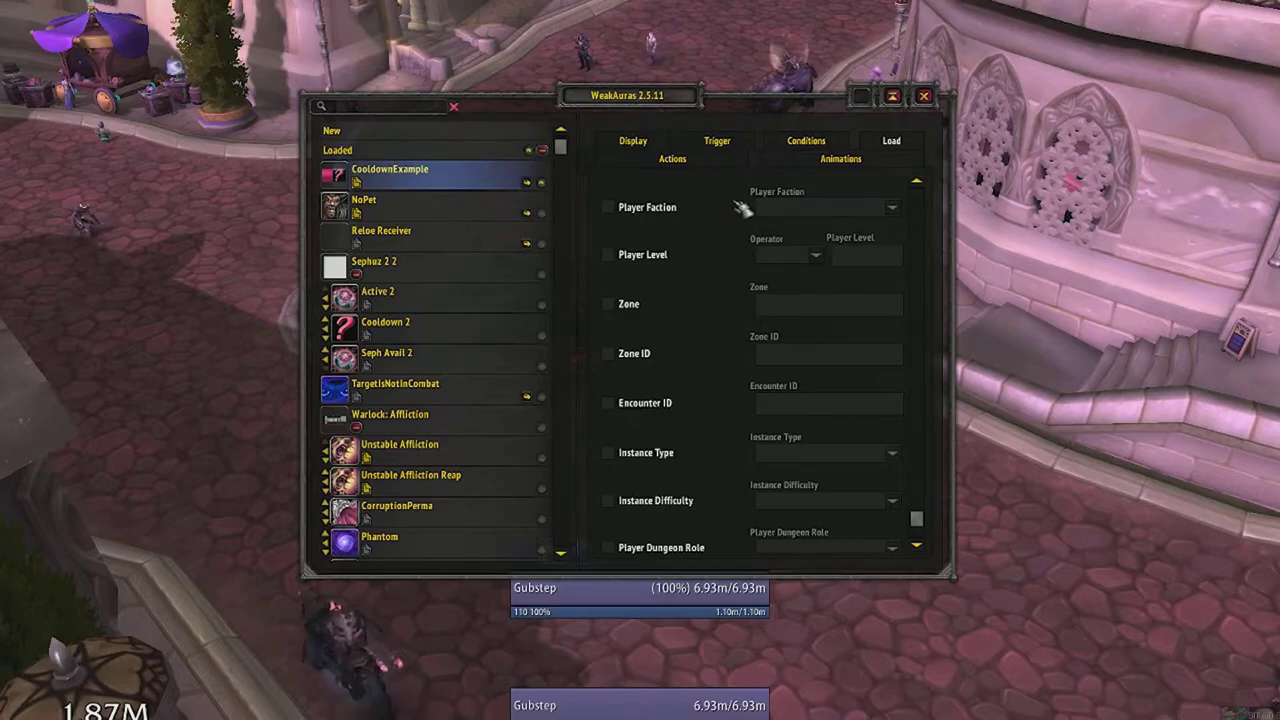
{"action": "left_click", "coordinate": [720, 142]}
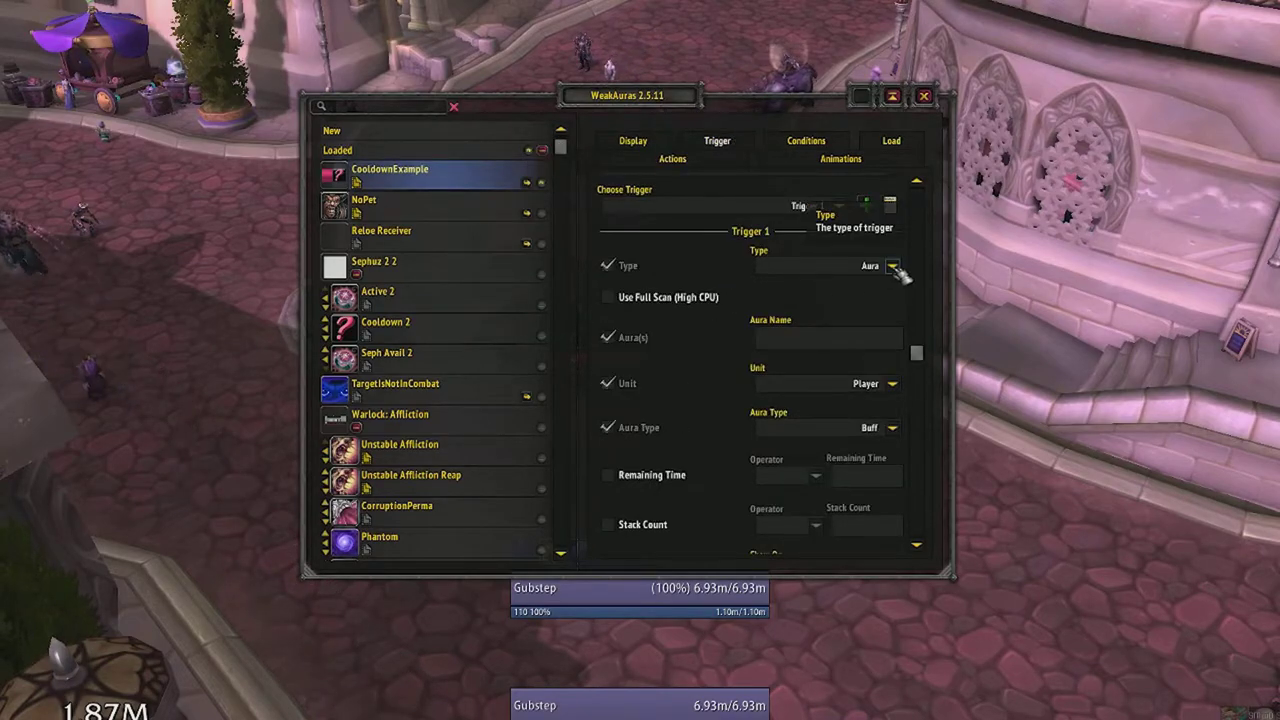
{"action": "left_click", "coordinate": [858, 345]}
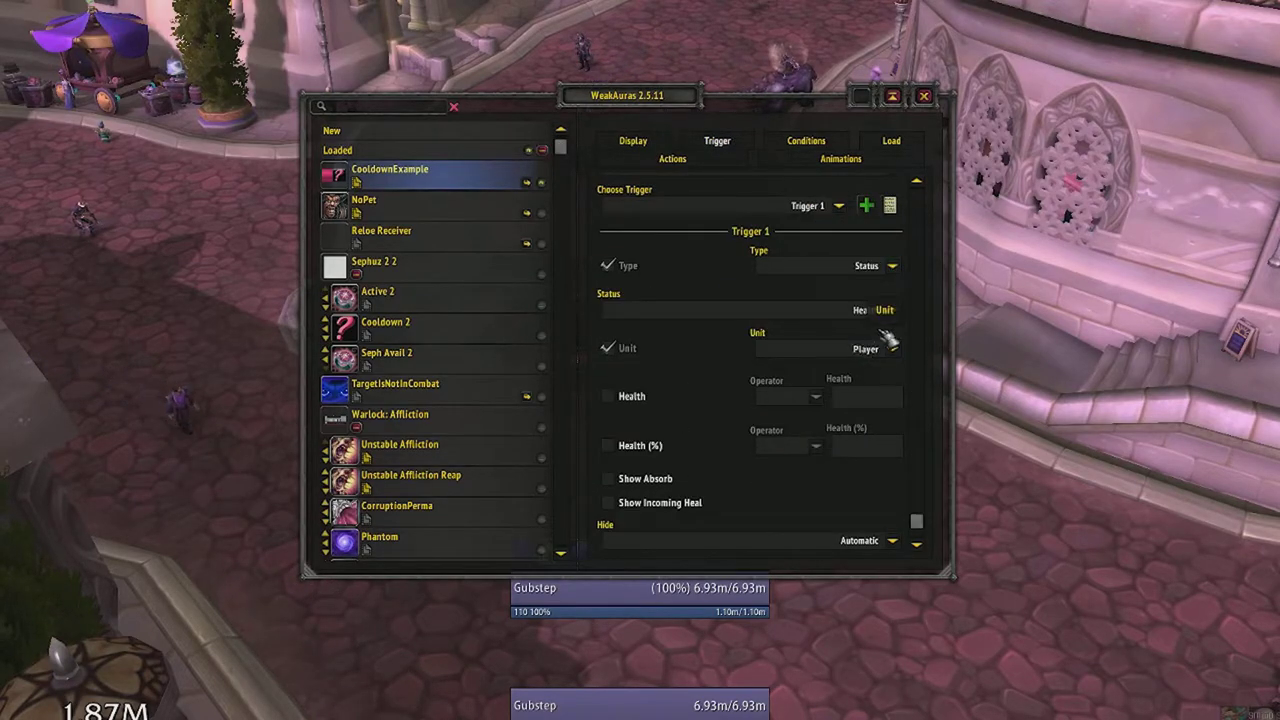
{"action": "left_click", "coordinate": [893, 311]}
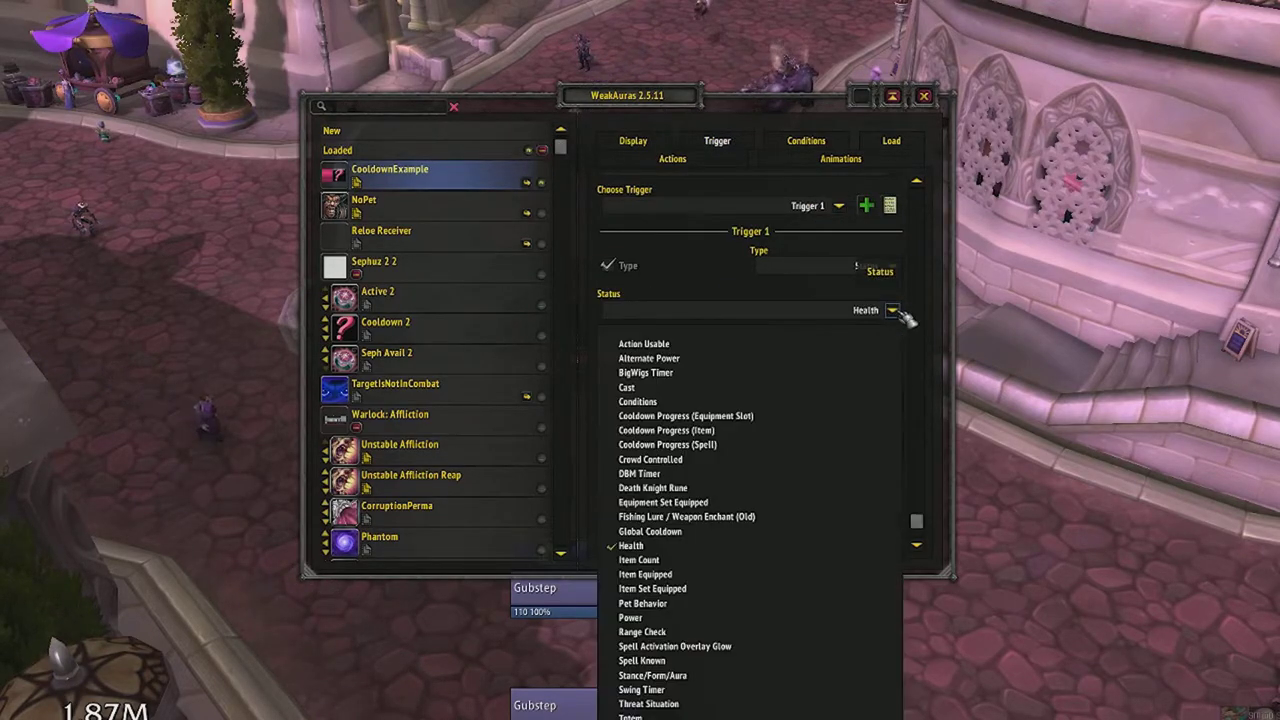
{"action": "left_click", "coordinate": [830, 445]}
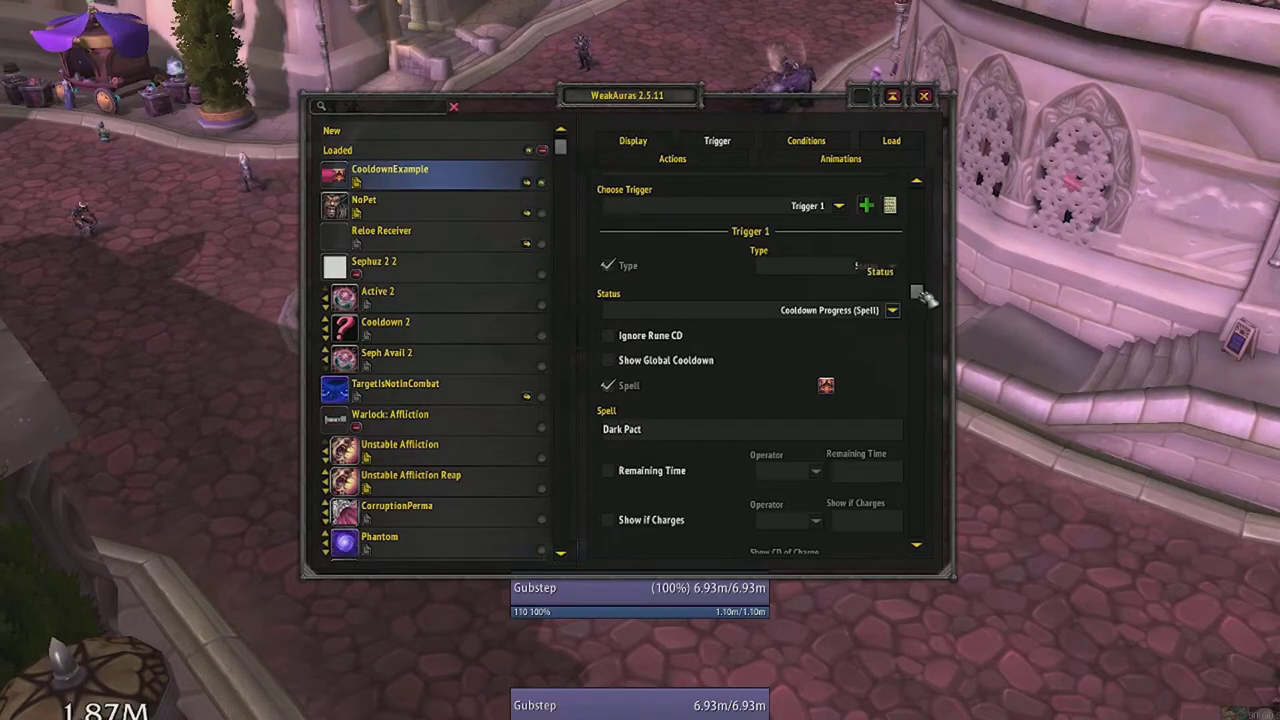
Step: Cast Dark Pact in game to test the cooldown bar, then reopen WeakAuras
{"action": "key", "text": "Escape"}
{"action": "key", "text": "3"}
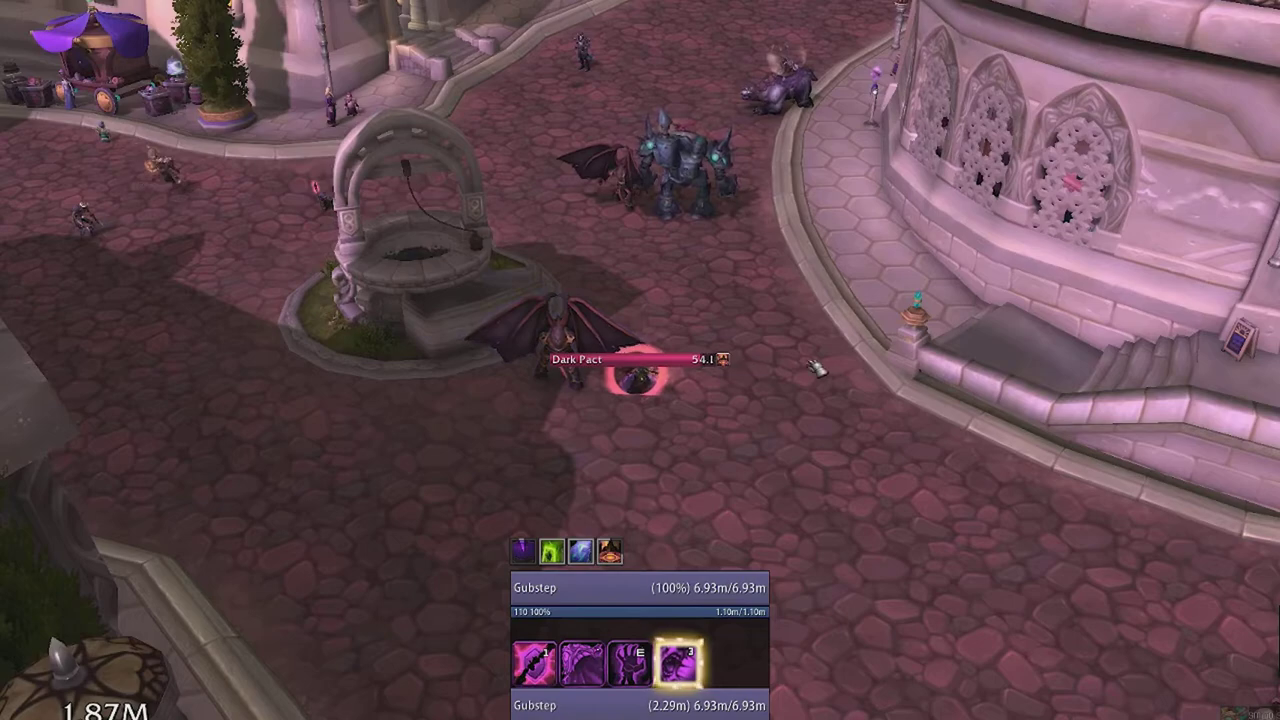
{"action": "key", "text": "ctrl+w"}
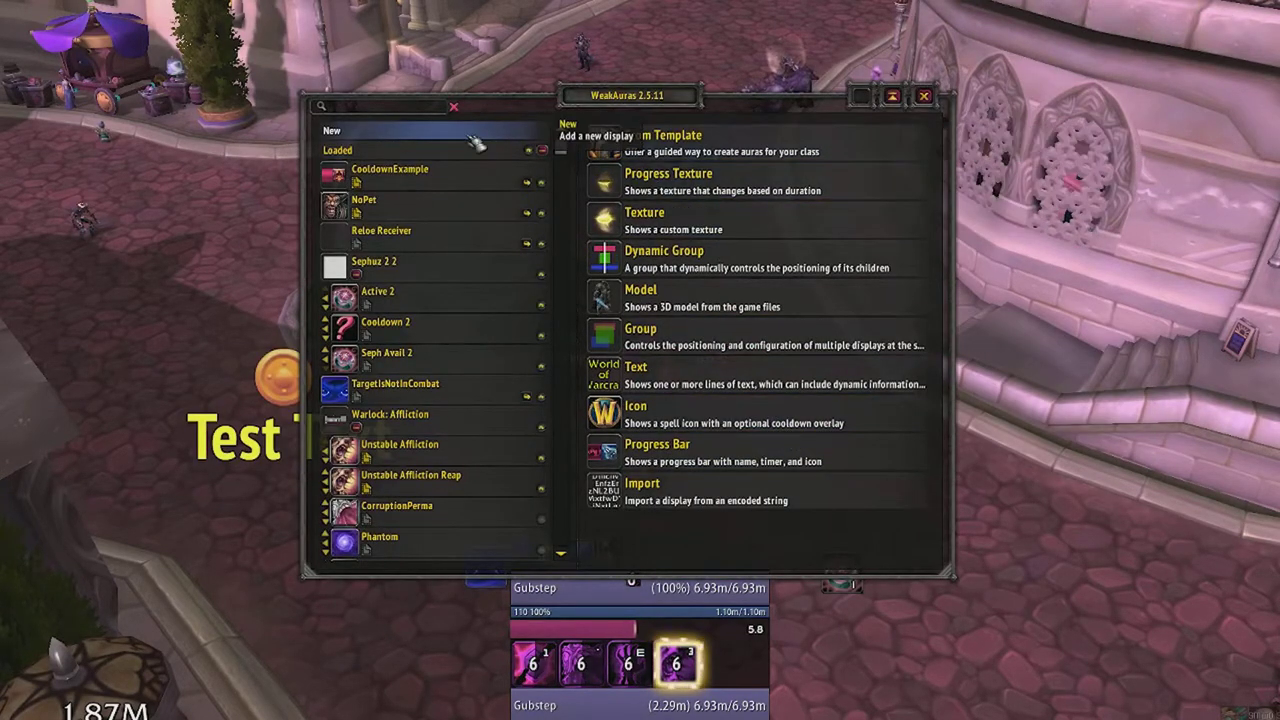
Step: Create progress bar CombatCast with an Event trigger on Combat Log Spell Cast Start
{"action": "left_click", "coordinate": [703, 460]}
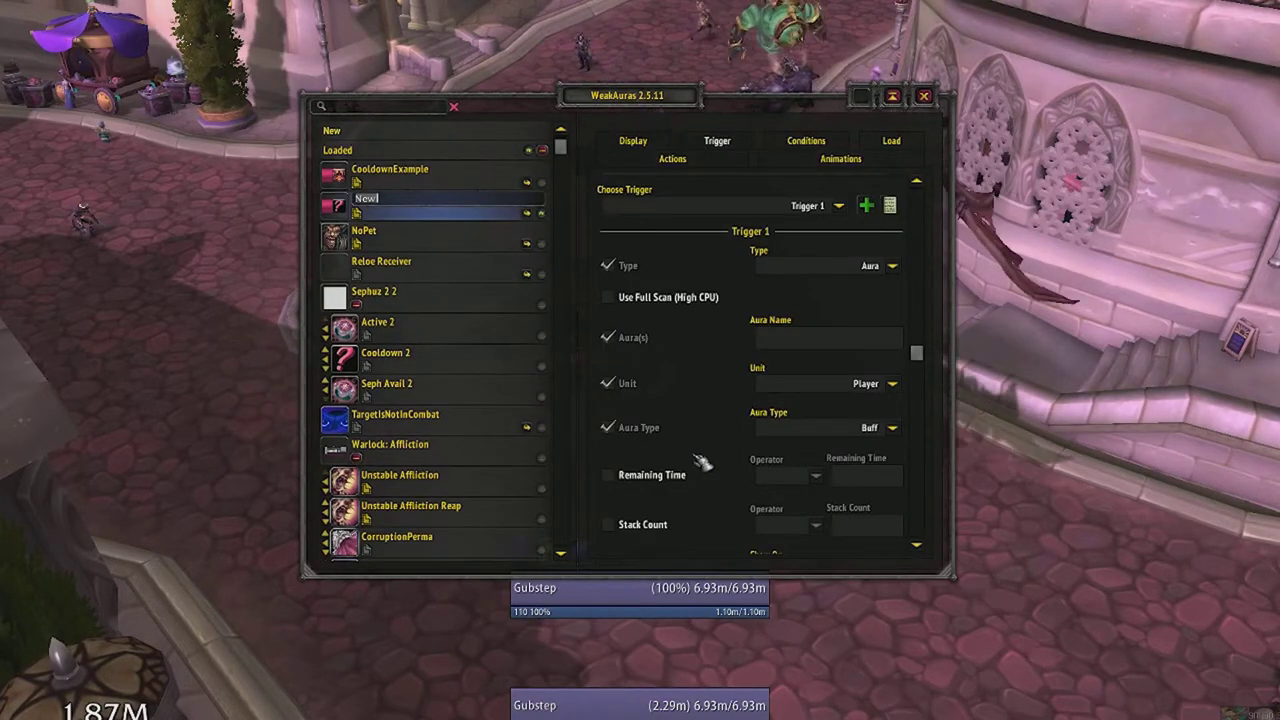
{"action": "type", "text": "CombatCast"}
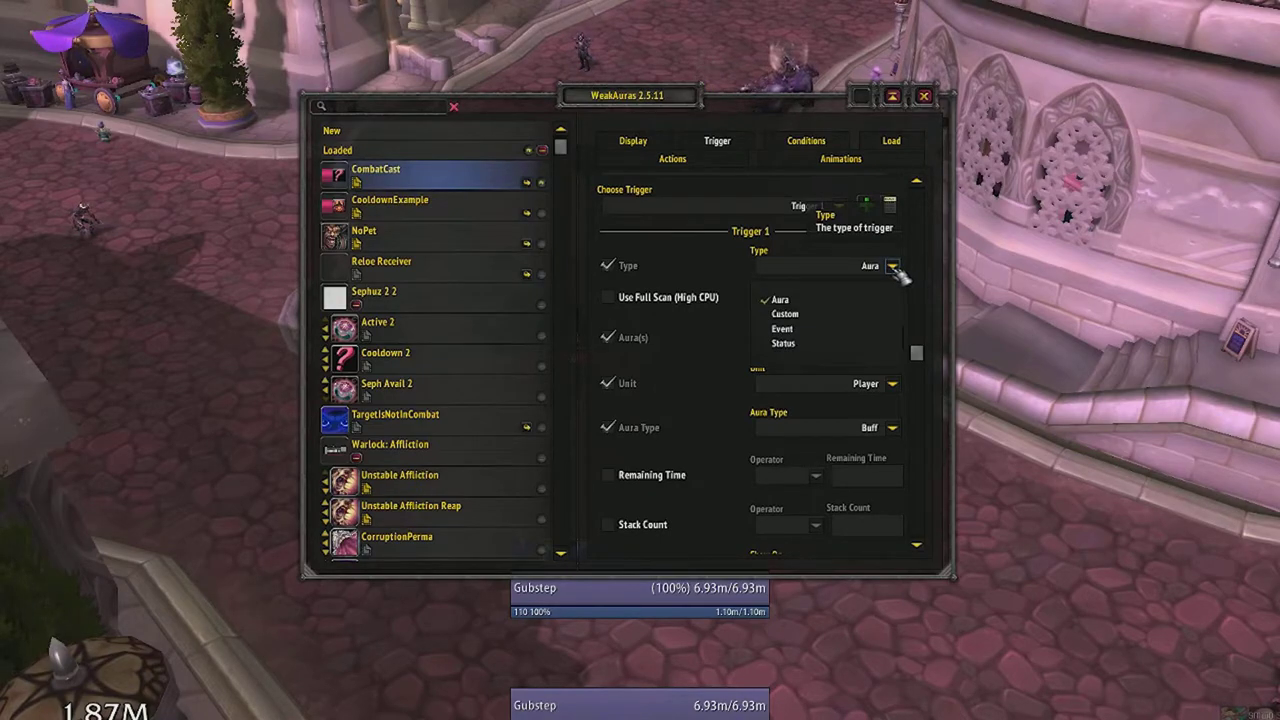
{"action": "left_click", "coordinate": [863, 340]}
{"action": "left_click", "coordinate": [891, 312]}
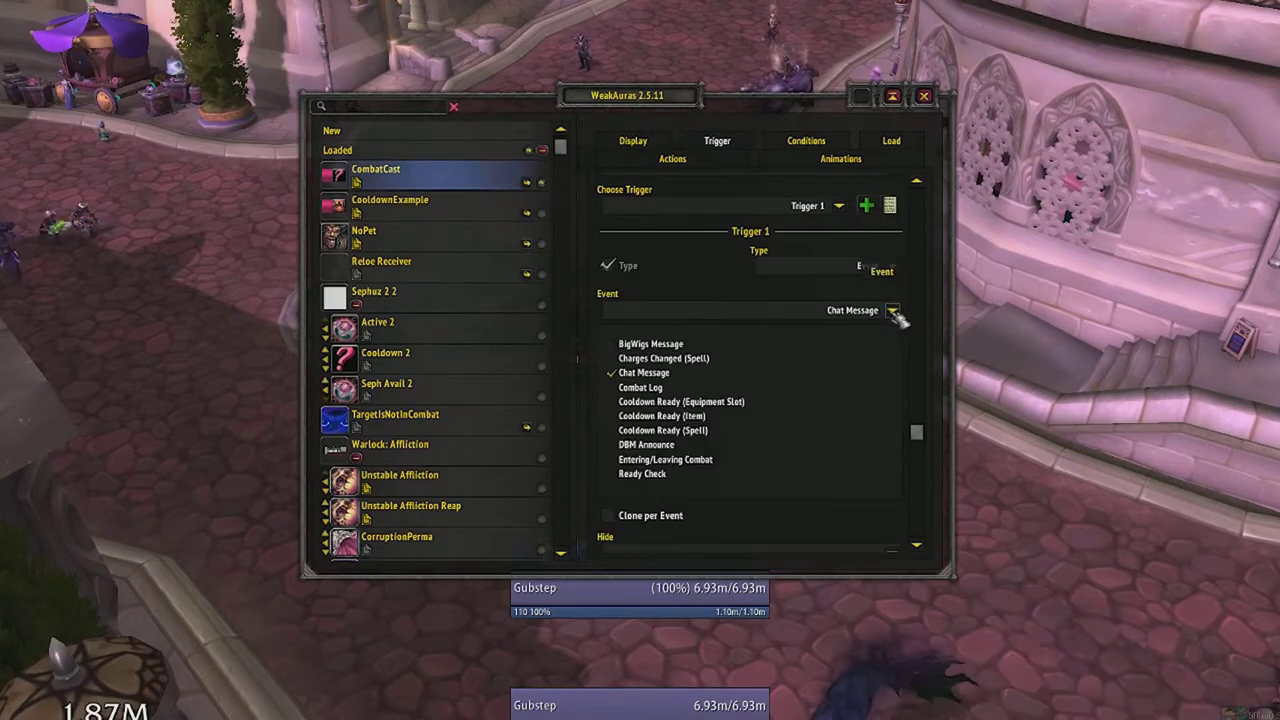
{"action": "left_click", "coordinate": [852, 388]}
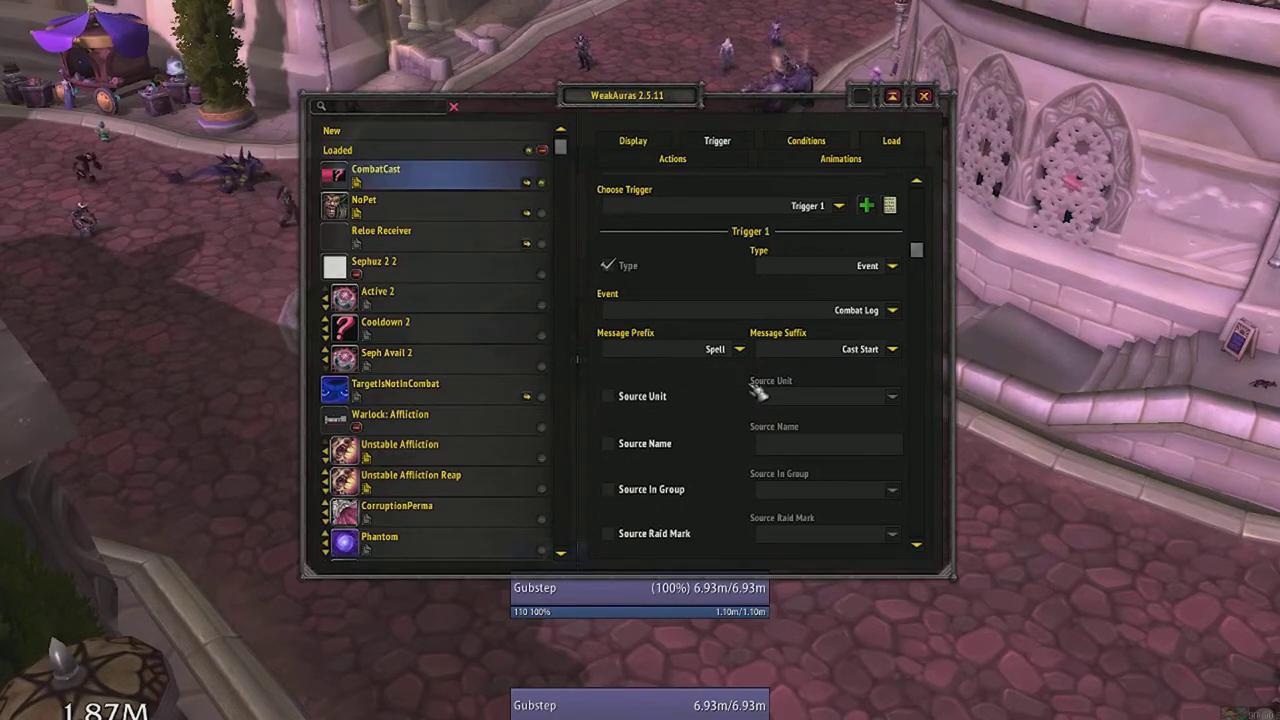
Step: Set CombatCast's spell name filter to Demonic Gateway
{"action": "scroll", "coordinate": [759, 392], "scroll_direction": "down", "scroll_amount": 5}
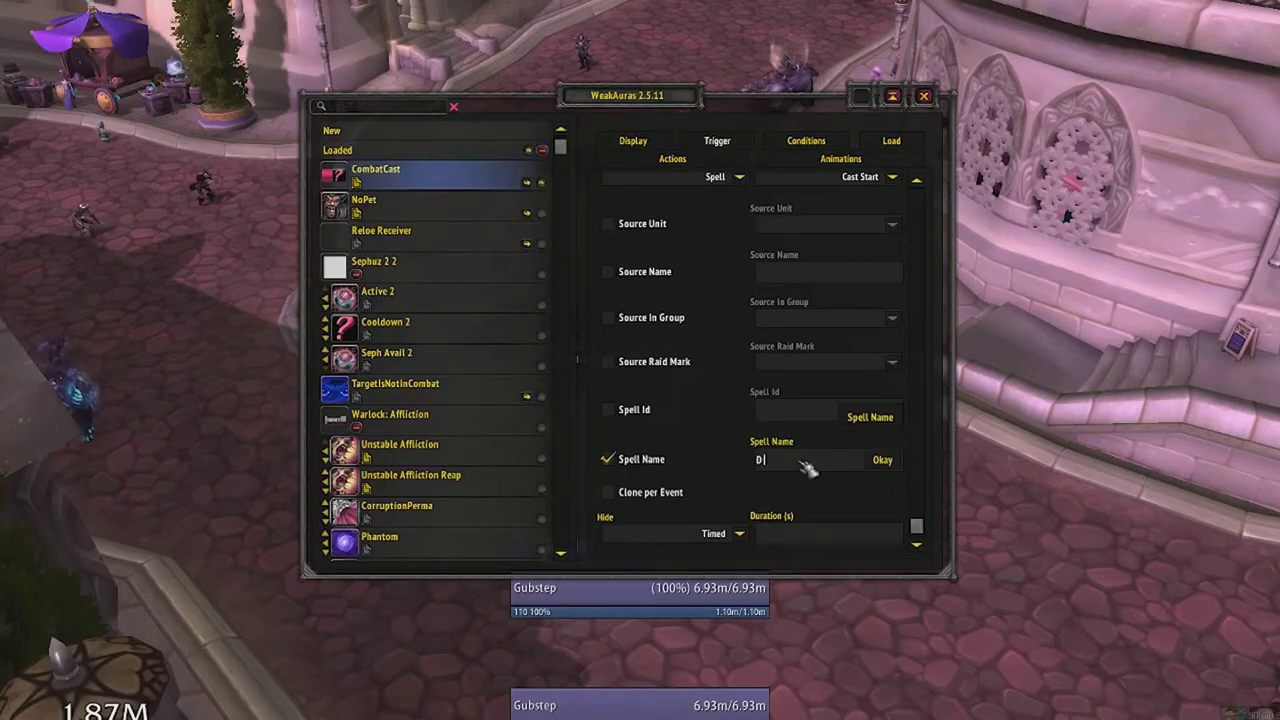
{"action": "type", "text": "teway"}
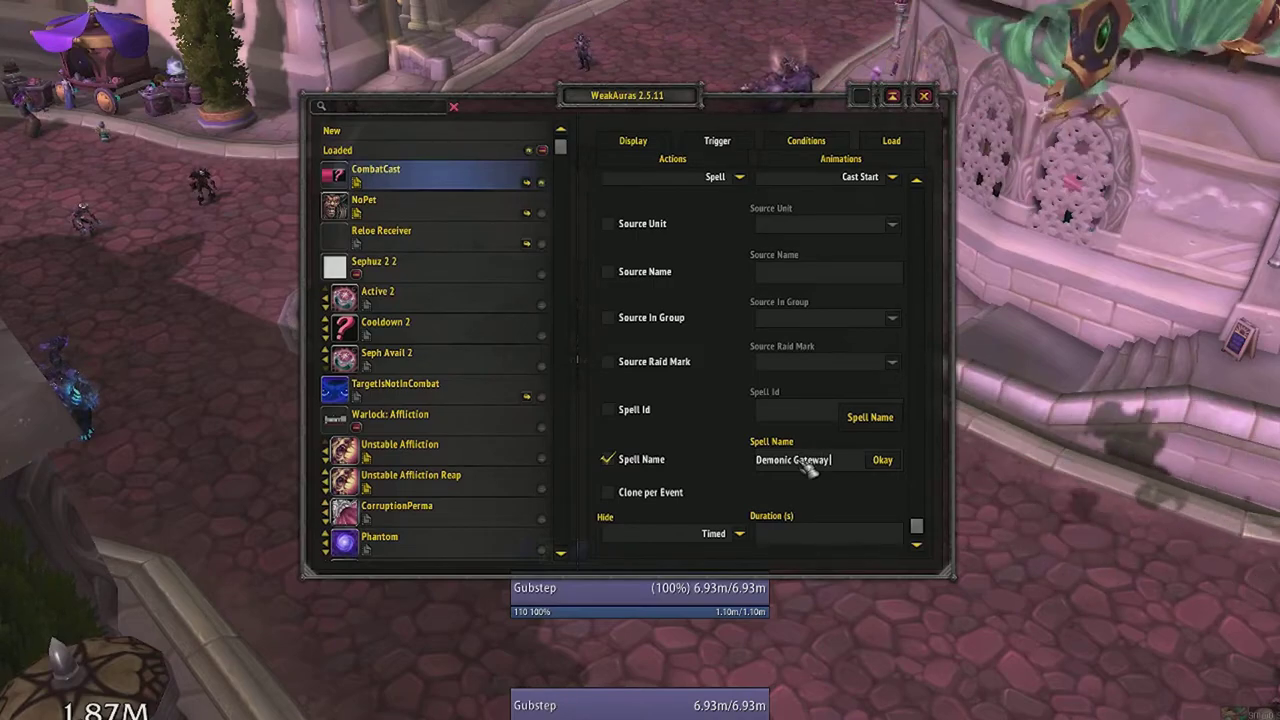
{"action": "key", "text": "Return"}
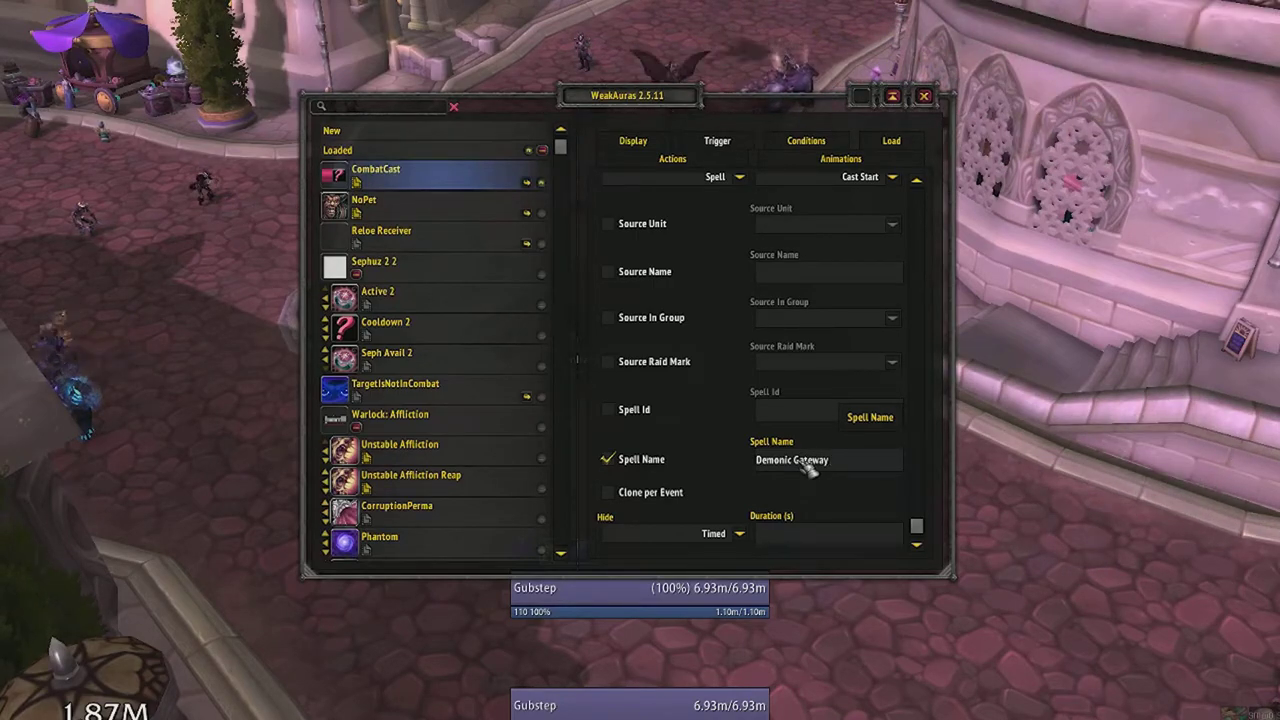
Step: Cast Demonic Gateway in game to see the CombatCast bar, then reopen WeakAuras
{"action": "left_click_drag", "start_coordinate": [678, 100], "coordinate": [1188, 117]}
{"action": "key", "text": "Escape"}
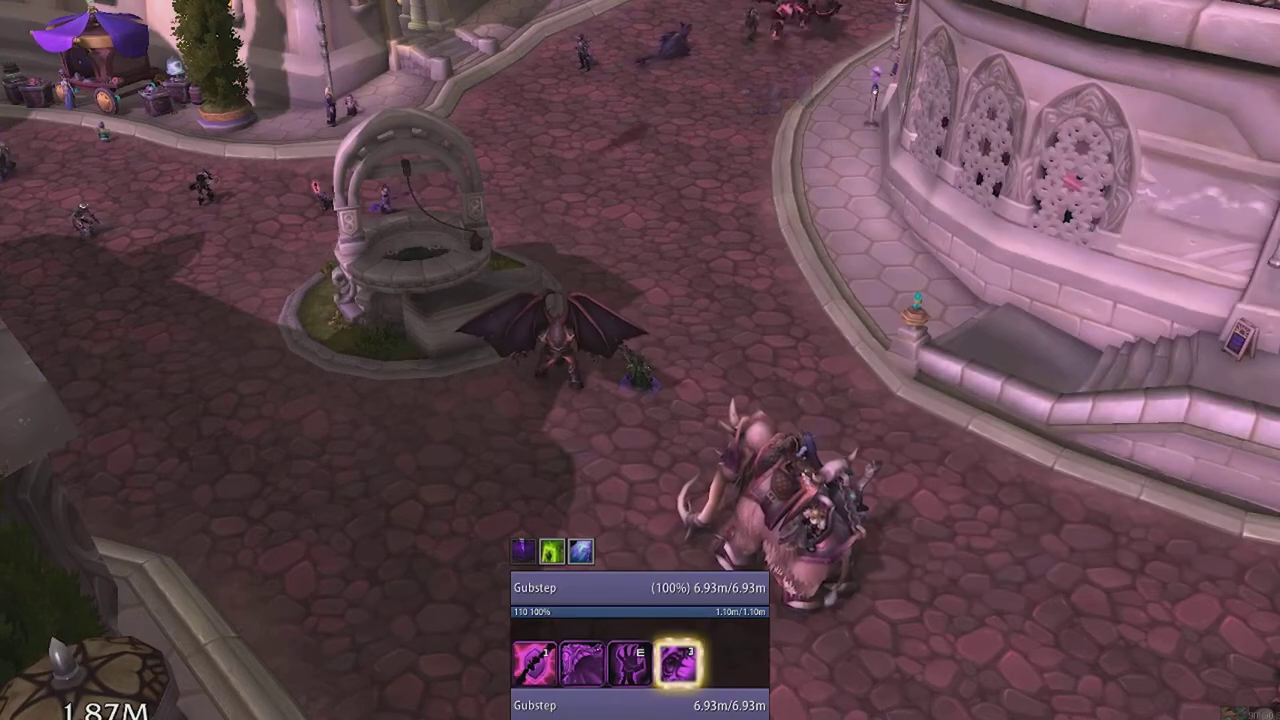
{"action": "left_click", "coordinate": [652, 260]}
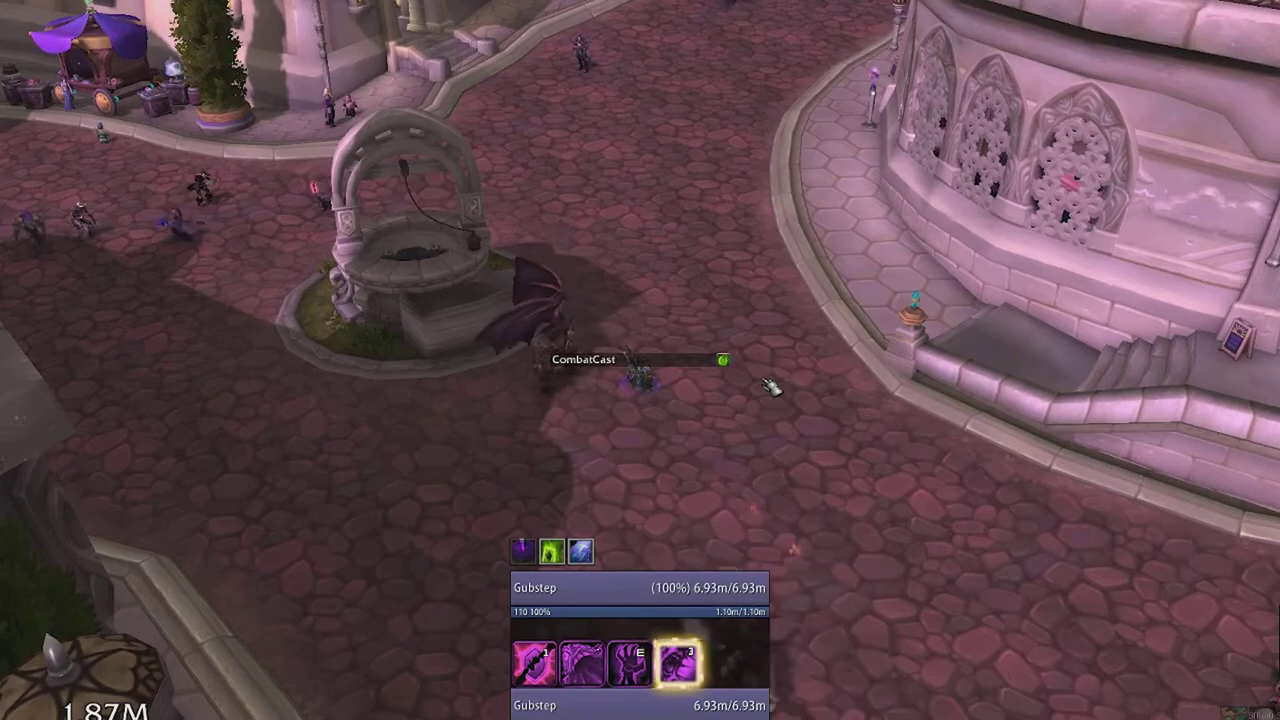
{"action": "key", "text": "Return"}
{"action": "left_click_drag", "start_coordinate": [1135, 106], "coordinate": [736, 108]}
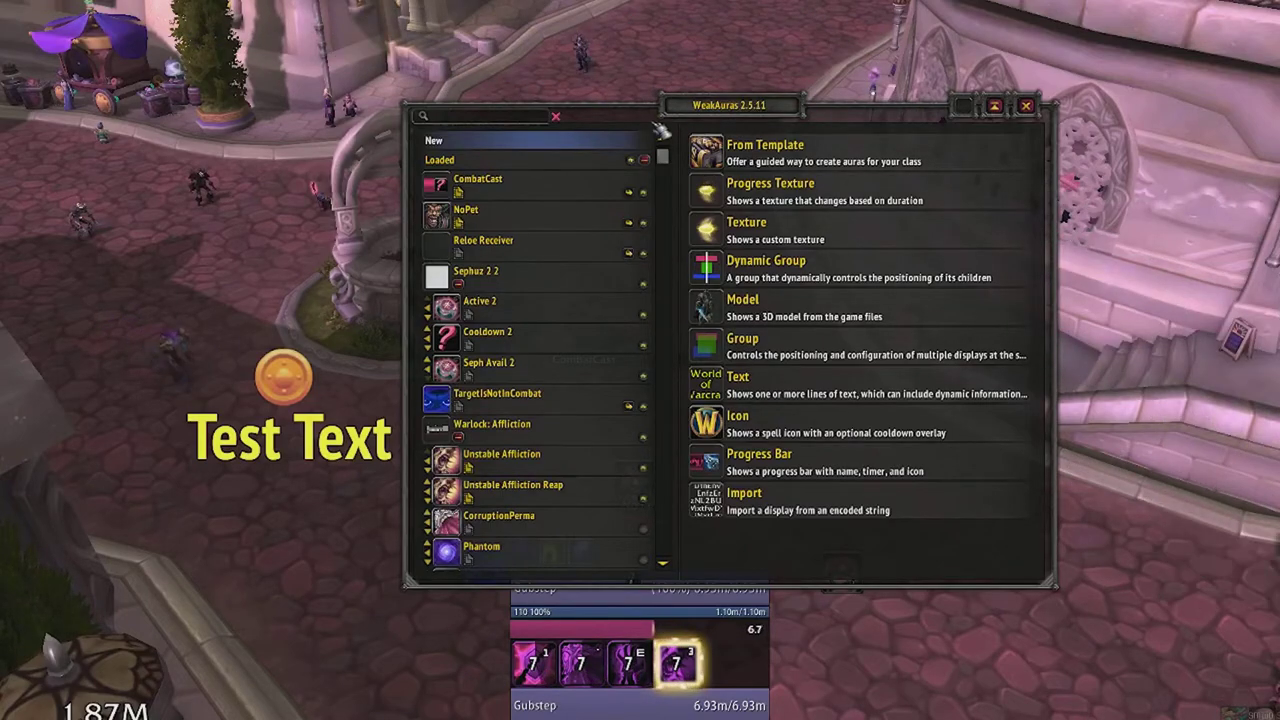
Step: Set the CombatCast trigger duration to 2.33 seconds
{"action": "left_click", "coordinate": [478, 180]}
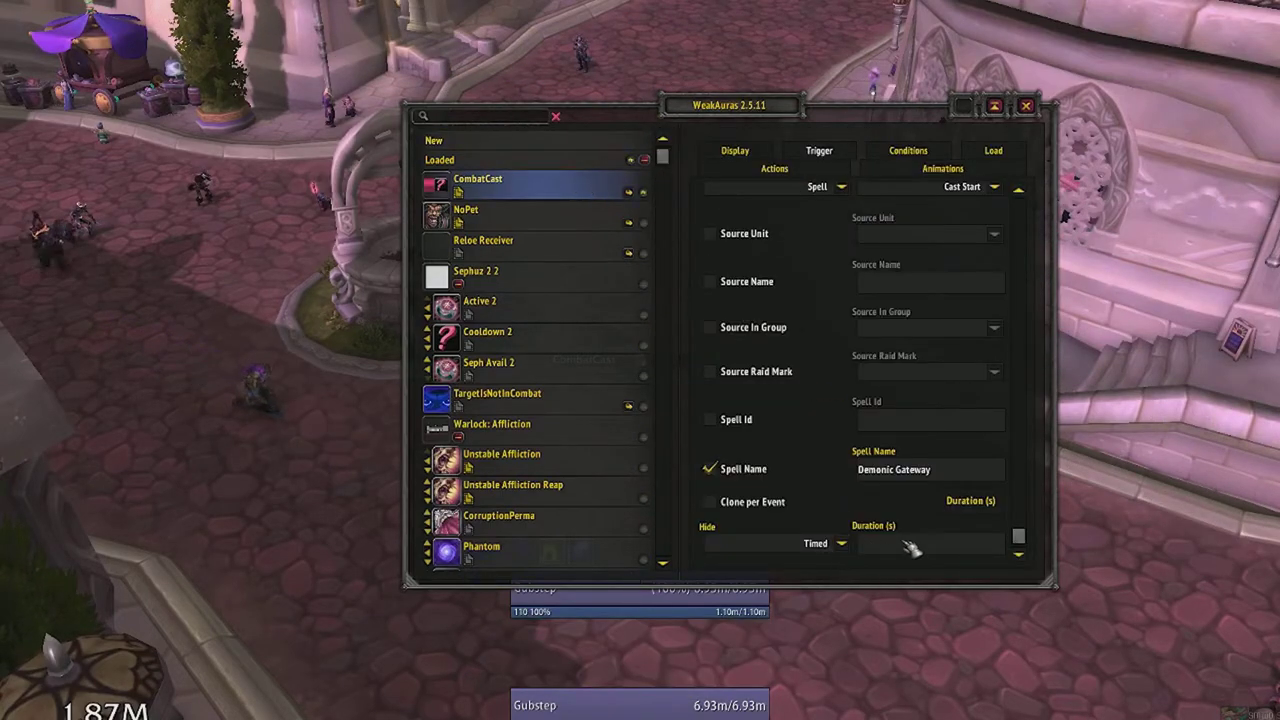
{"action": "type", "text": "2.33"}
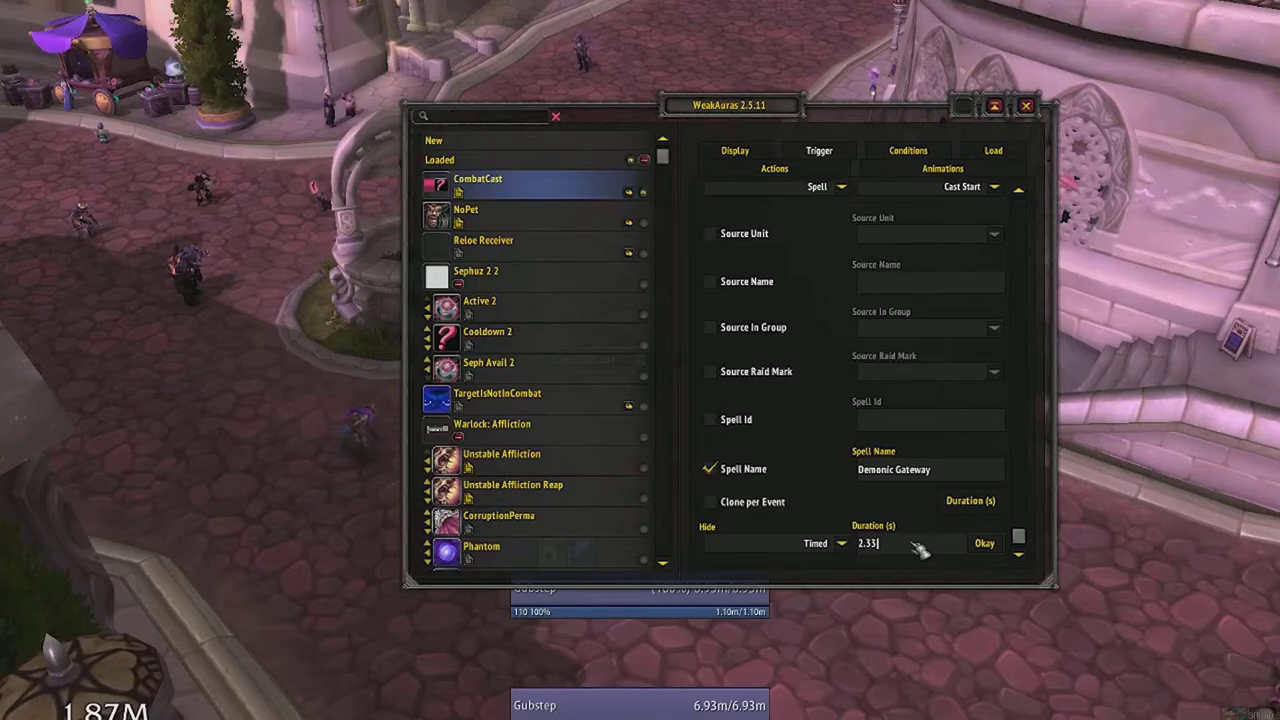
{"action": "left_click", "coordinate": [984, 544]}
Step: Cast Demonic Gateway twice in game to test the CombatCast bar
{"action": "left_click", "coordinate": [1025, 105]}
{"action": "key", "text": "e"}
{"action": "left_click", "coordinate": [720, 251]}
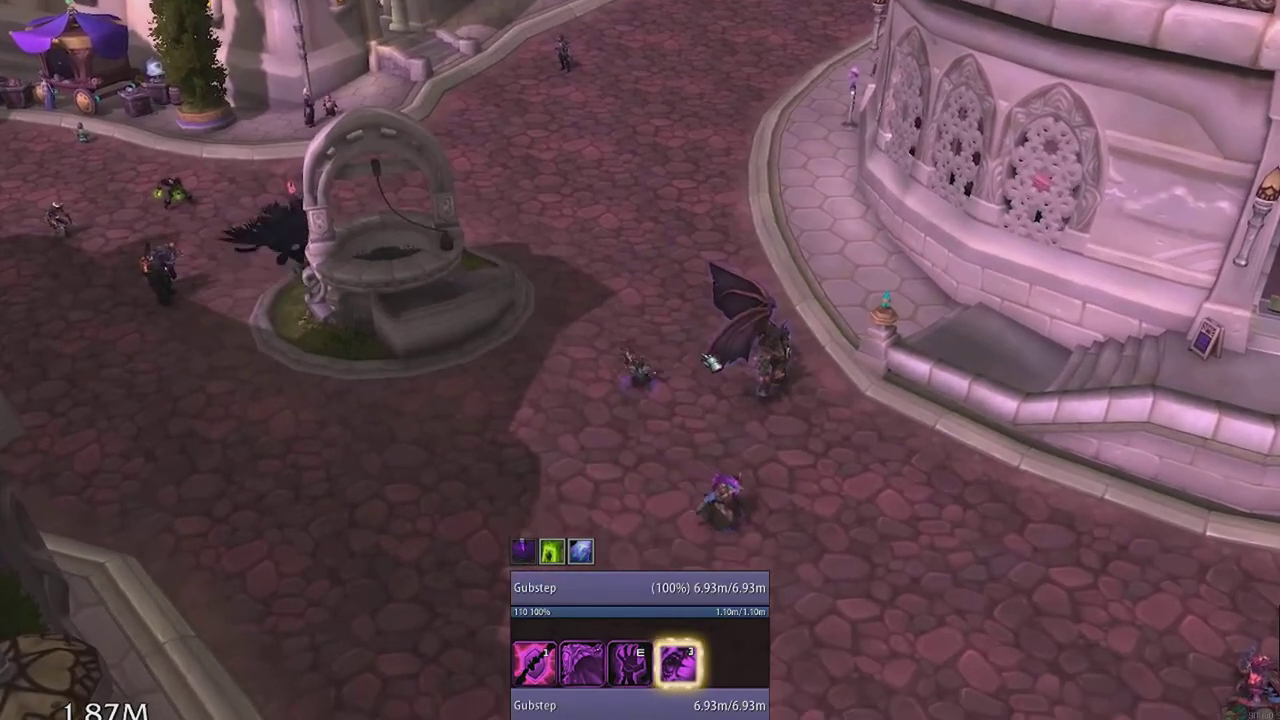
{"action": "key", "text": "e"}
{"action": "left_click", "coordinate": [670, 238]}
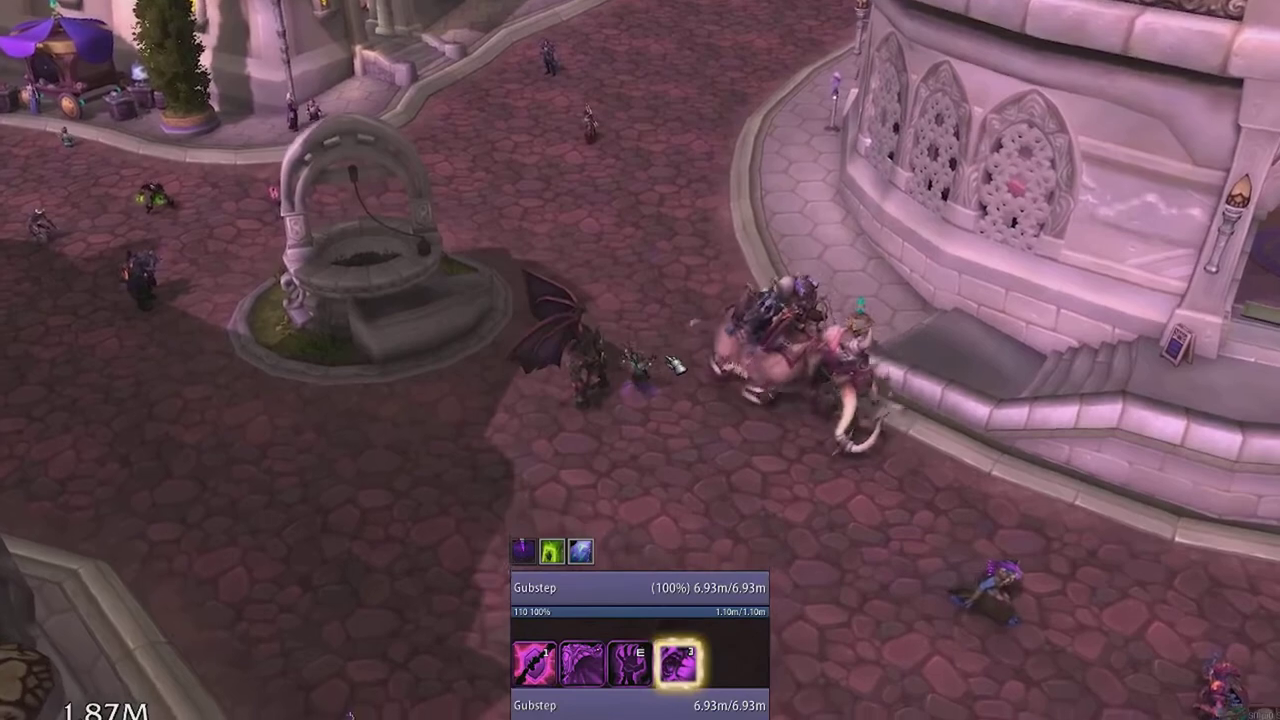
Step: Reopen WeakAuras on CombatCast's trigger and check the message suffix, keeping Cast Start
{"action": "type", "text": "/wa"}
{"action": "key", "text": "Return"}
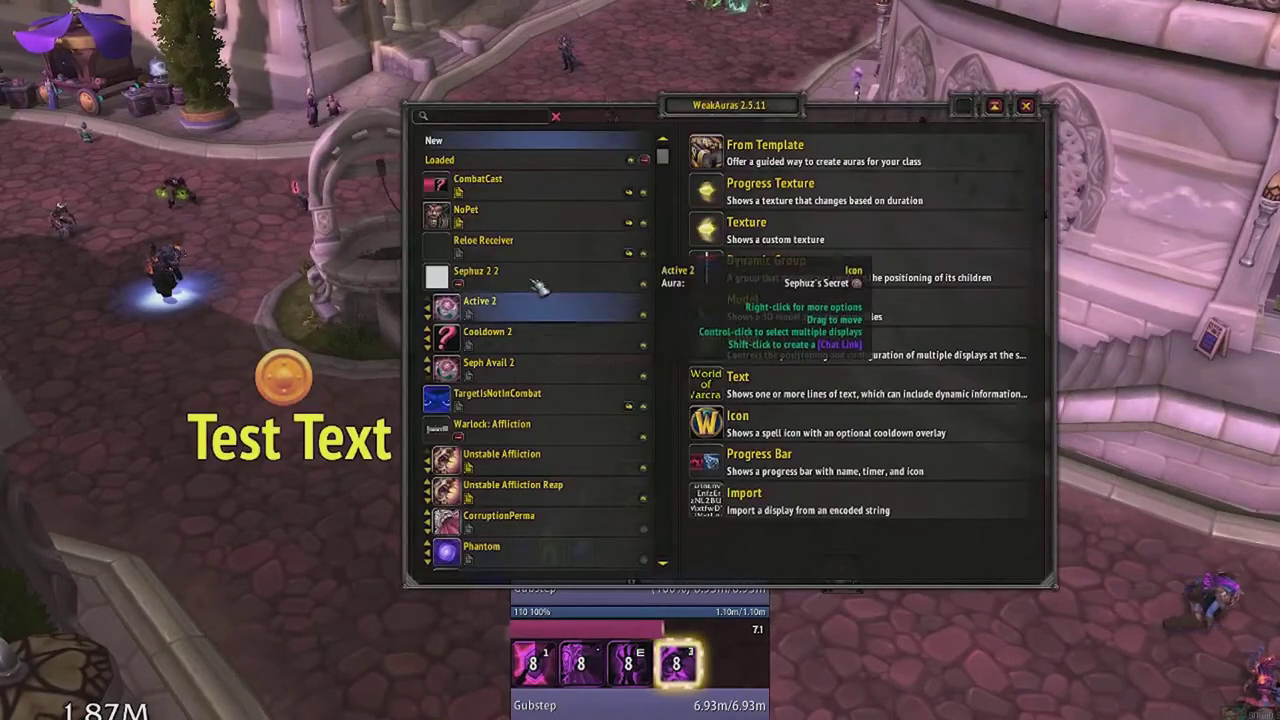
{"action": "left_click", "coordinate": [540, 182]}
{"action": "scroll", "coordinate": [970, 250], "scroll_direction": "up", "scroll_amount": 1}
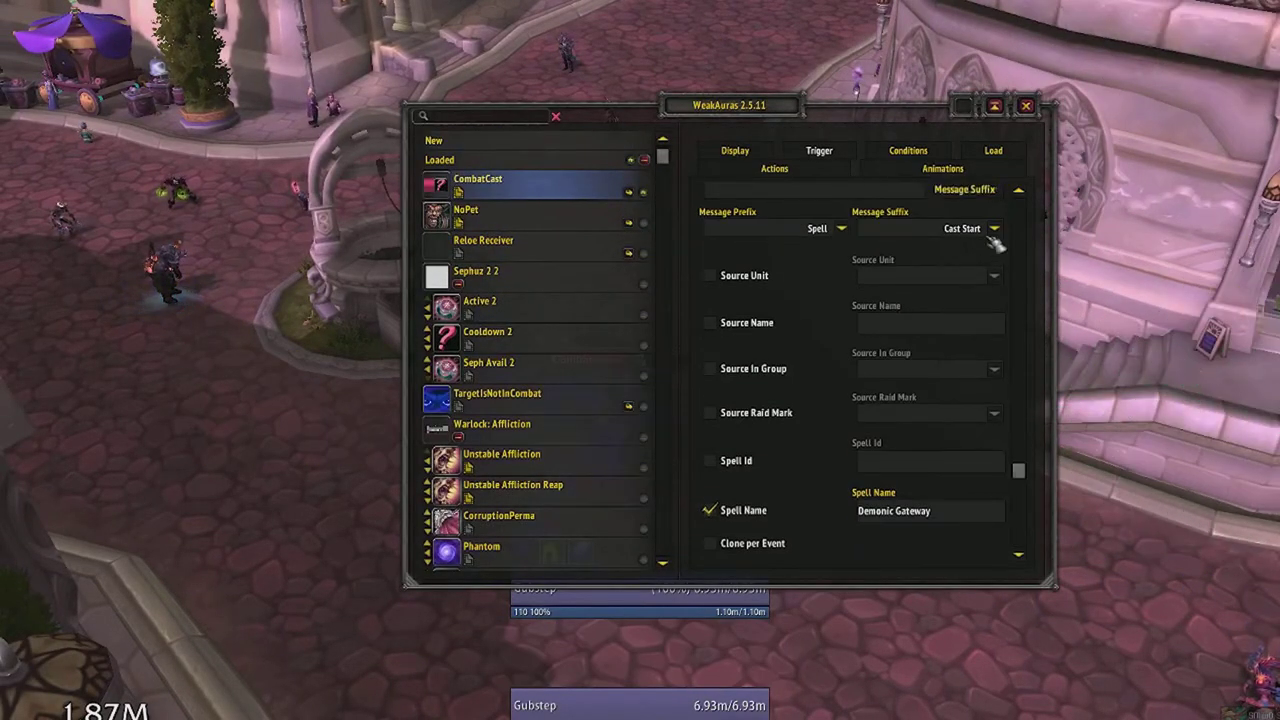
{"action": "left_click", "coordinate": [995, 230]}
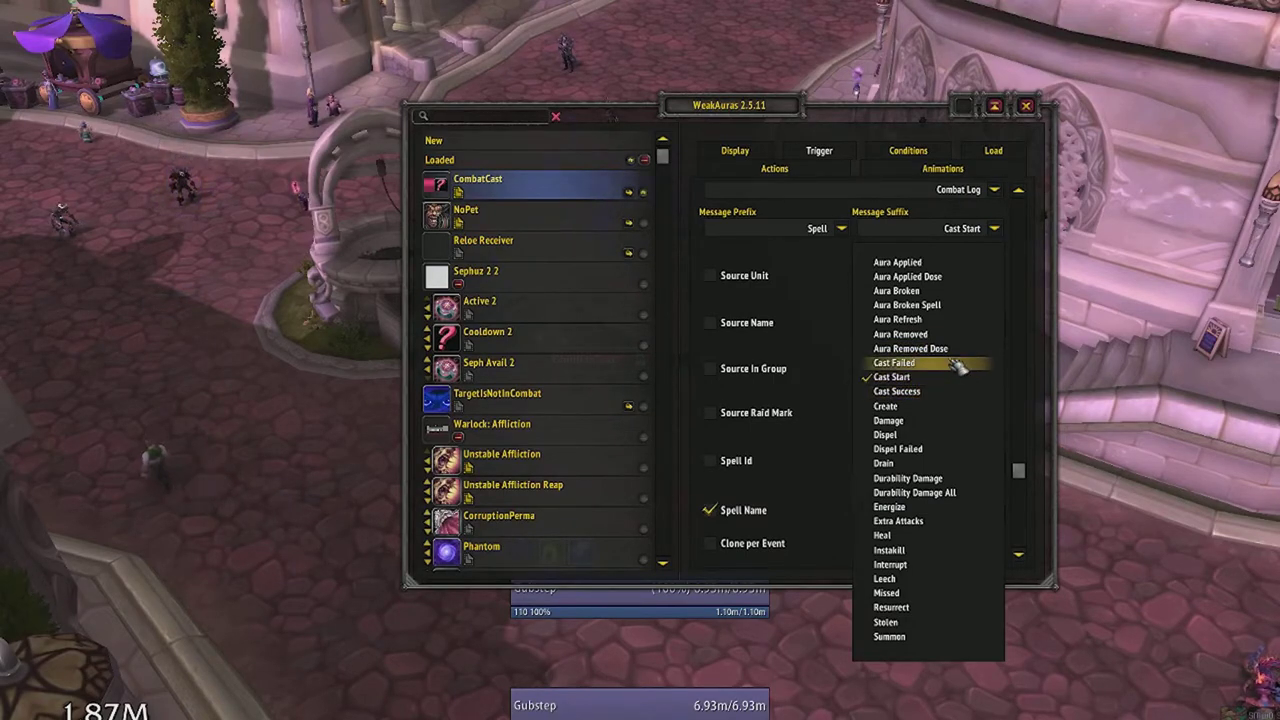
{"action": "left_click", "coordinate": [998, 229]}
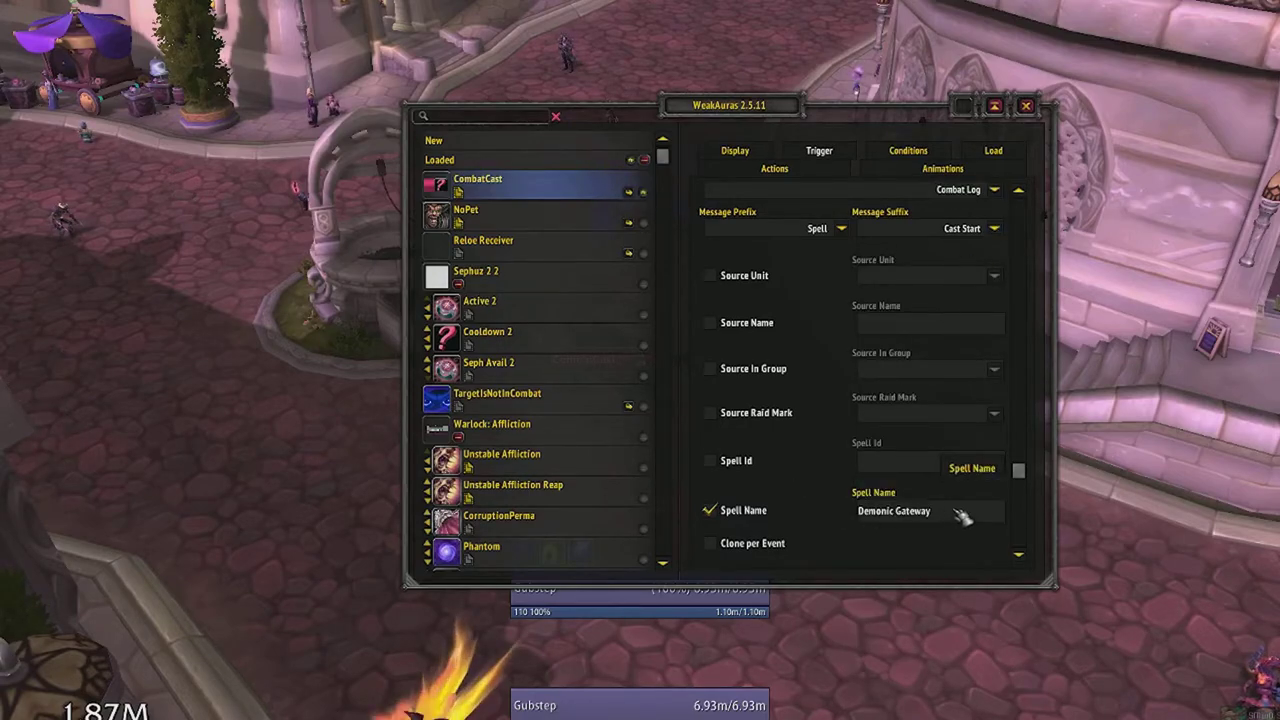
Step: Replace the trigger's spell name Demonic Gateway with Dark Pact
{"action": "scroll", "coordinate": [975, 505], "scroll_direction": "down", "scroll_amount": 1}
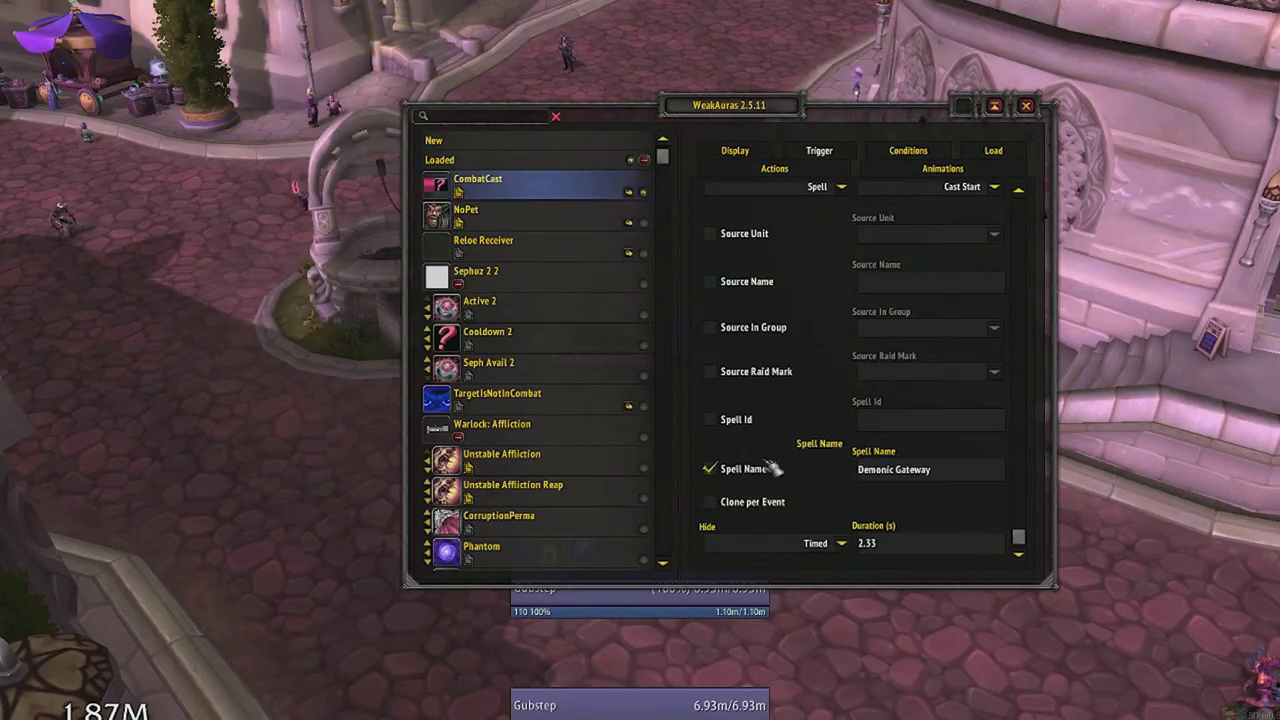
{"action": "left_click_drag", "start_coordinate": [980, 477], "coordinate": [848, 474]}
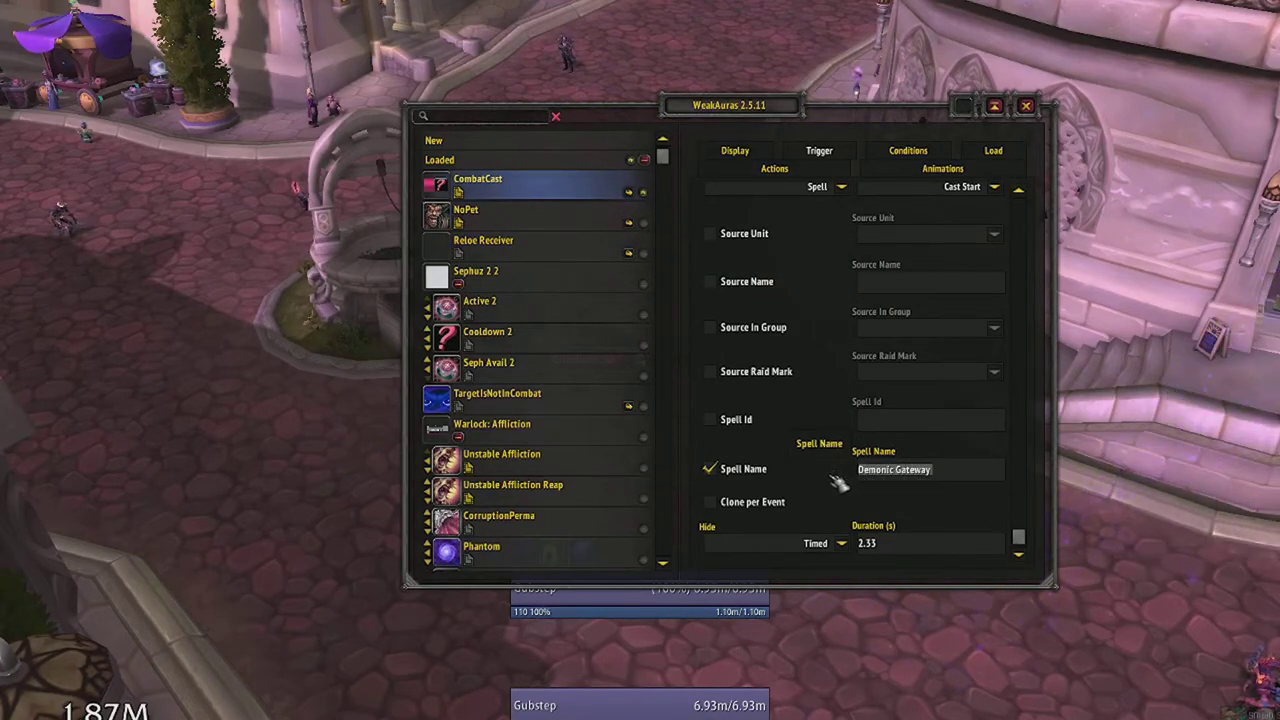
{"action": "type", "text": "Dark Pact"}
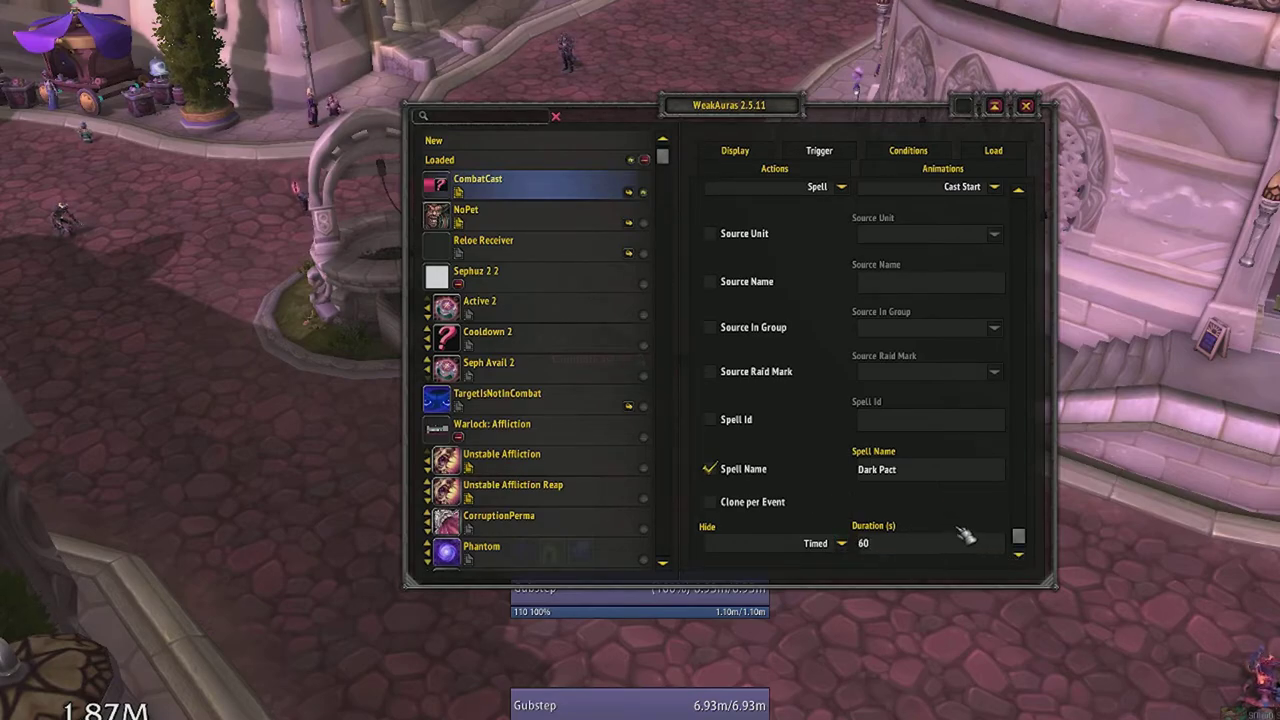
{"action": "scroll", "coordinate": [970, 535], "scroll_direction": "up", "scroll_amount": 3}
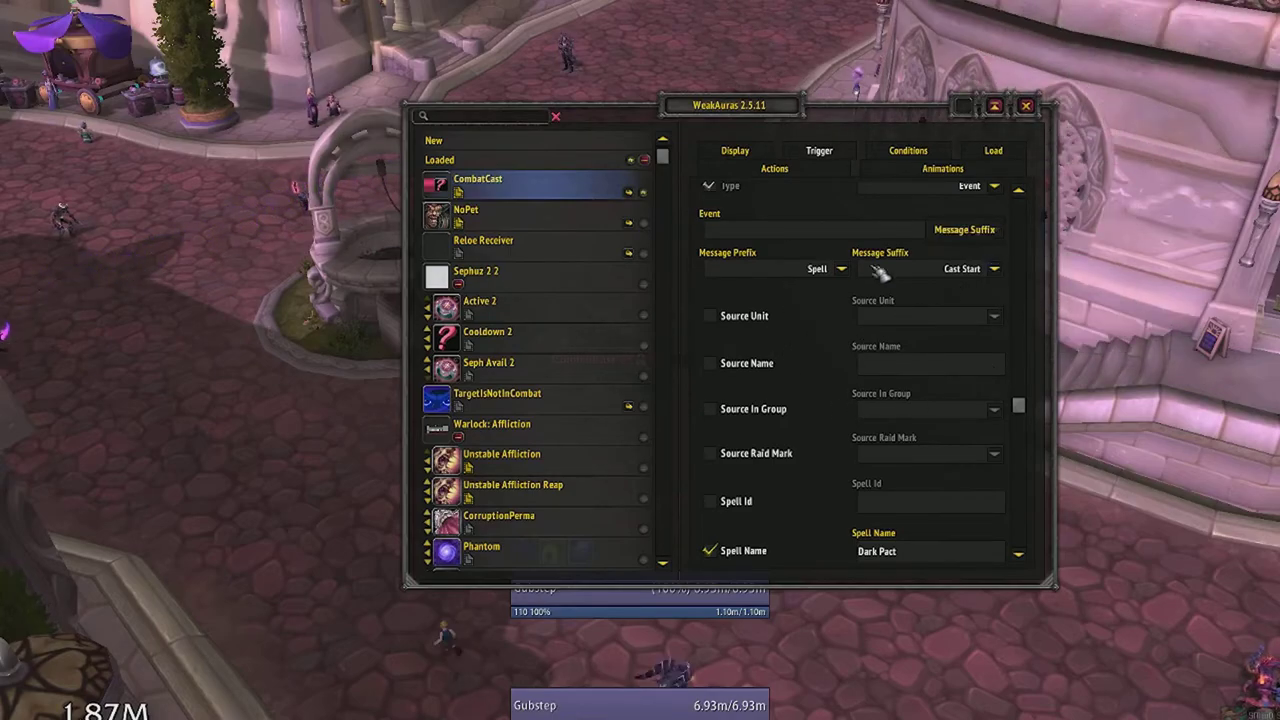
Step: Change CombatCast's message suffix to Cast Success and close WeakAuras to test in game
{"action": "left_click", "coordinate": [996, 269]}
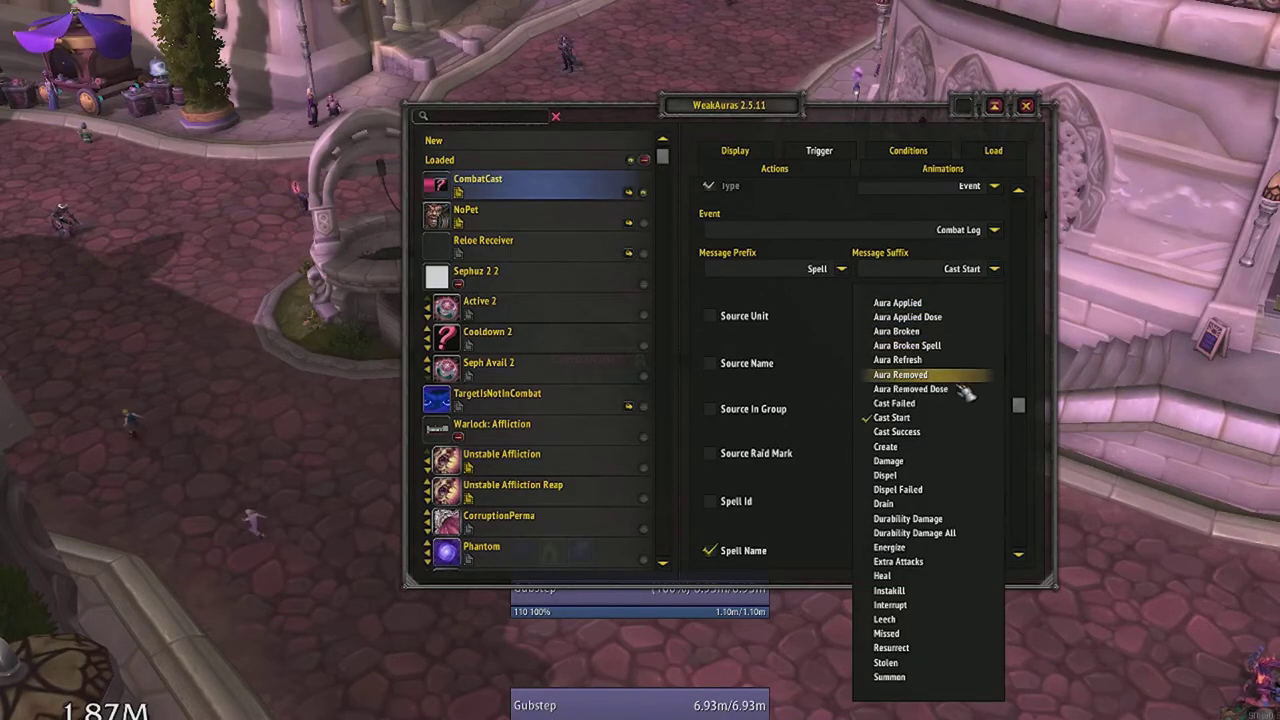
{"action": "left_click", "coordinate": [961, 438]}
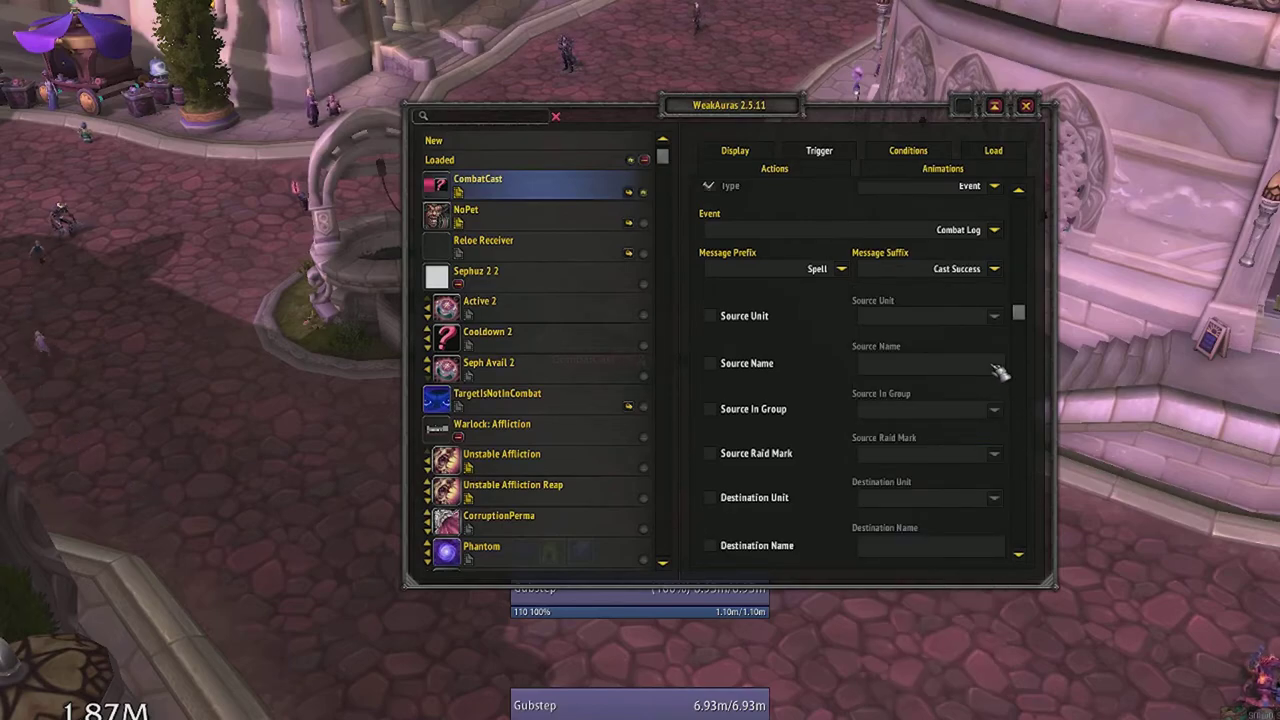
{"action": "scroll", "coordinate": [960, 405], "scroll_direction": "down", "scroll_amount": 6}
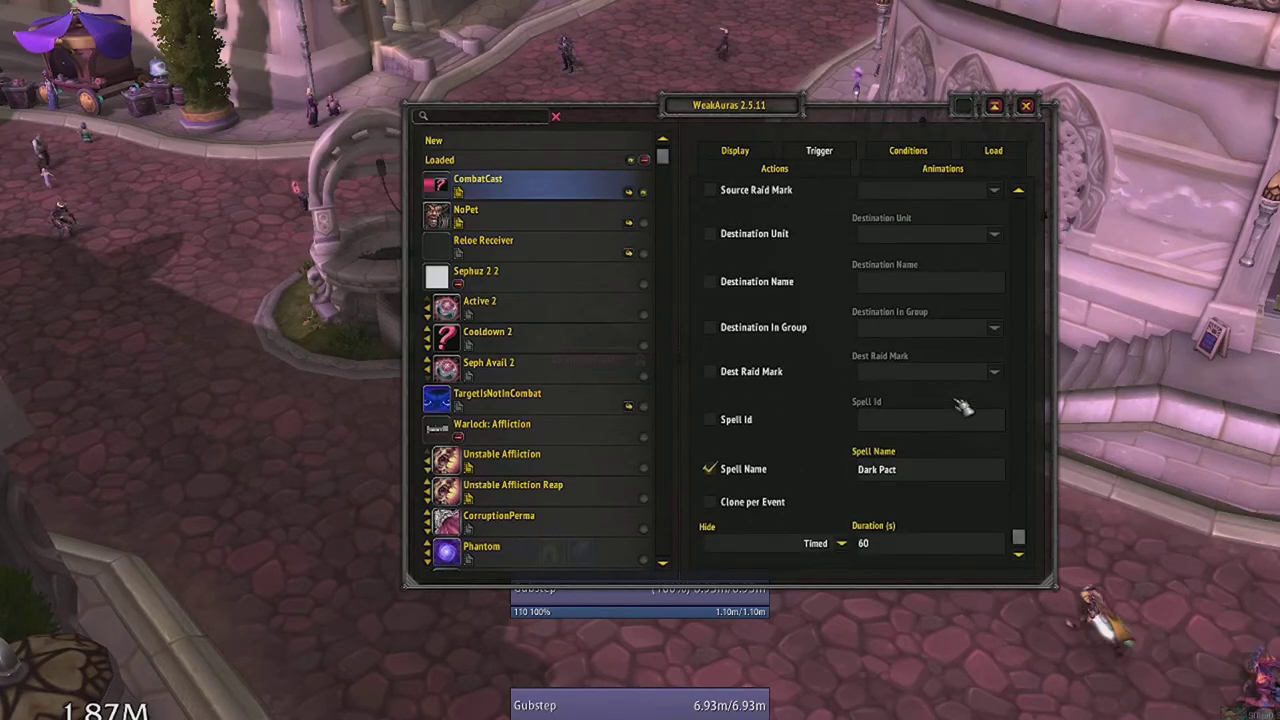
{"action": "left_click", "coordinate": [1027, 107]}
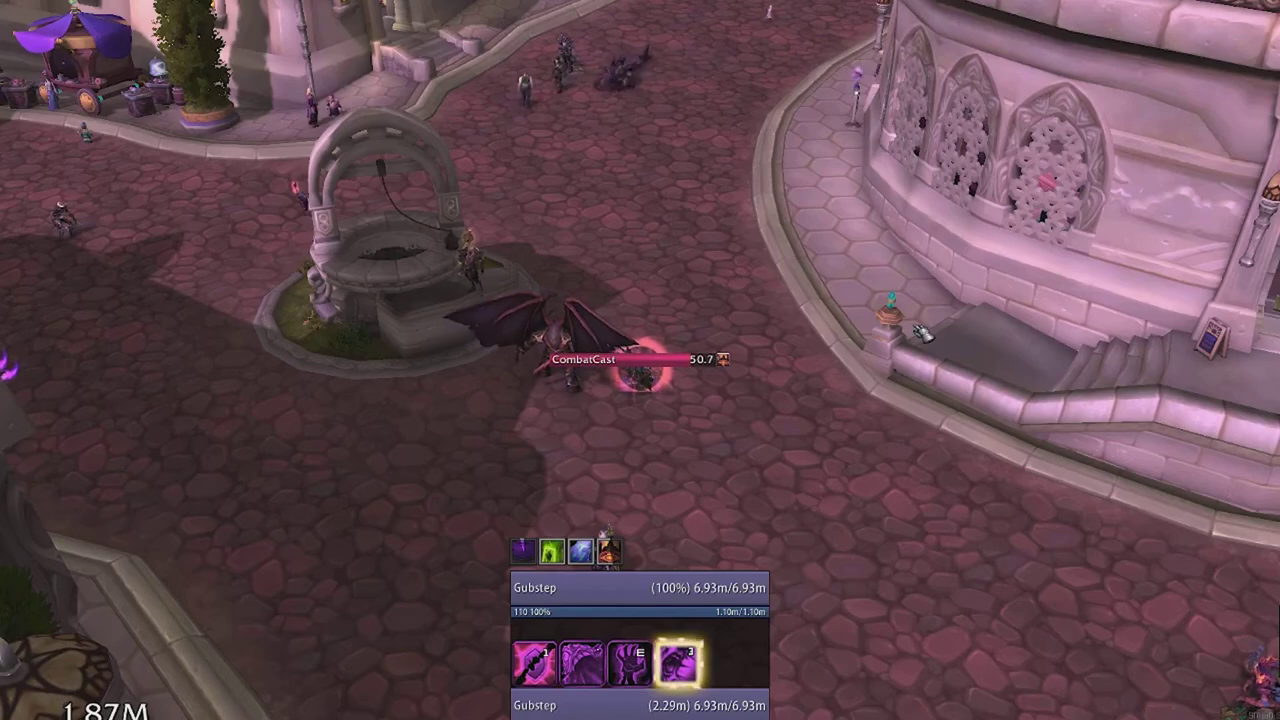
Step: Enable CombatCast's Source Name filter and enter the player's character name
{"action": "type", "text": "/wa"}
{"action": "key", "text": "Return"}
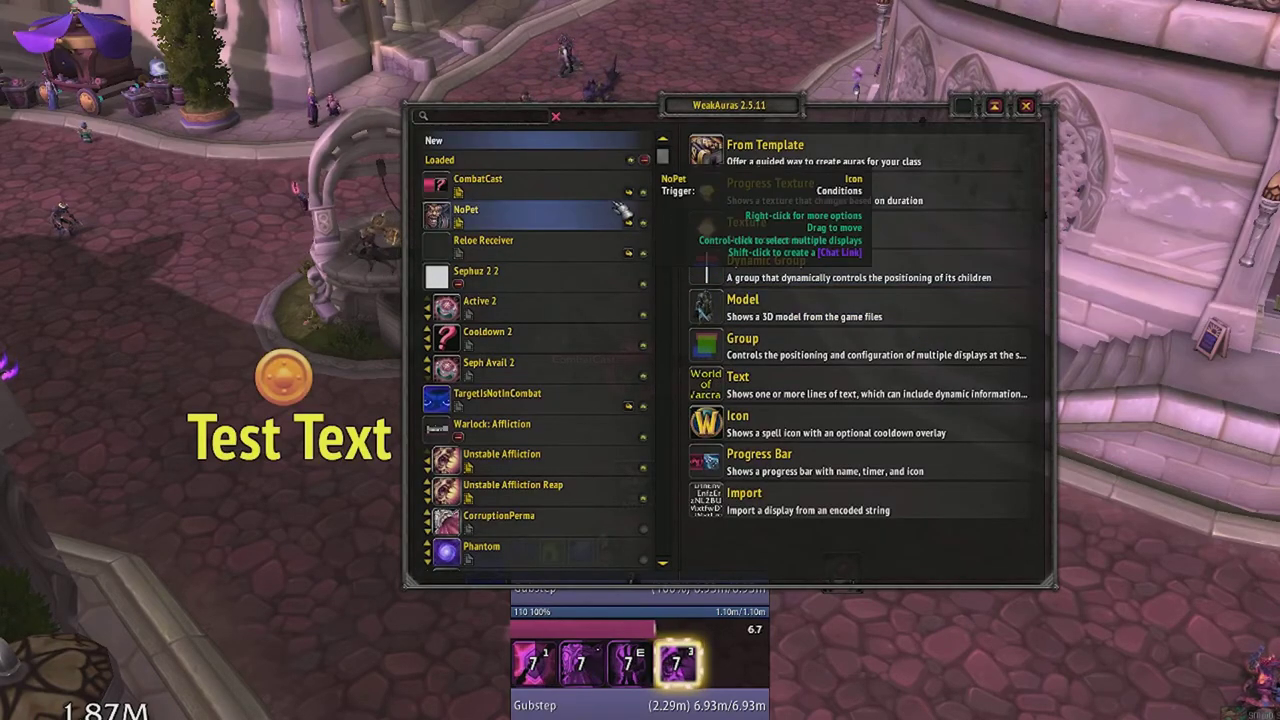
{"action": "left_click", "coordinate": [540, 184]}
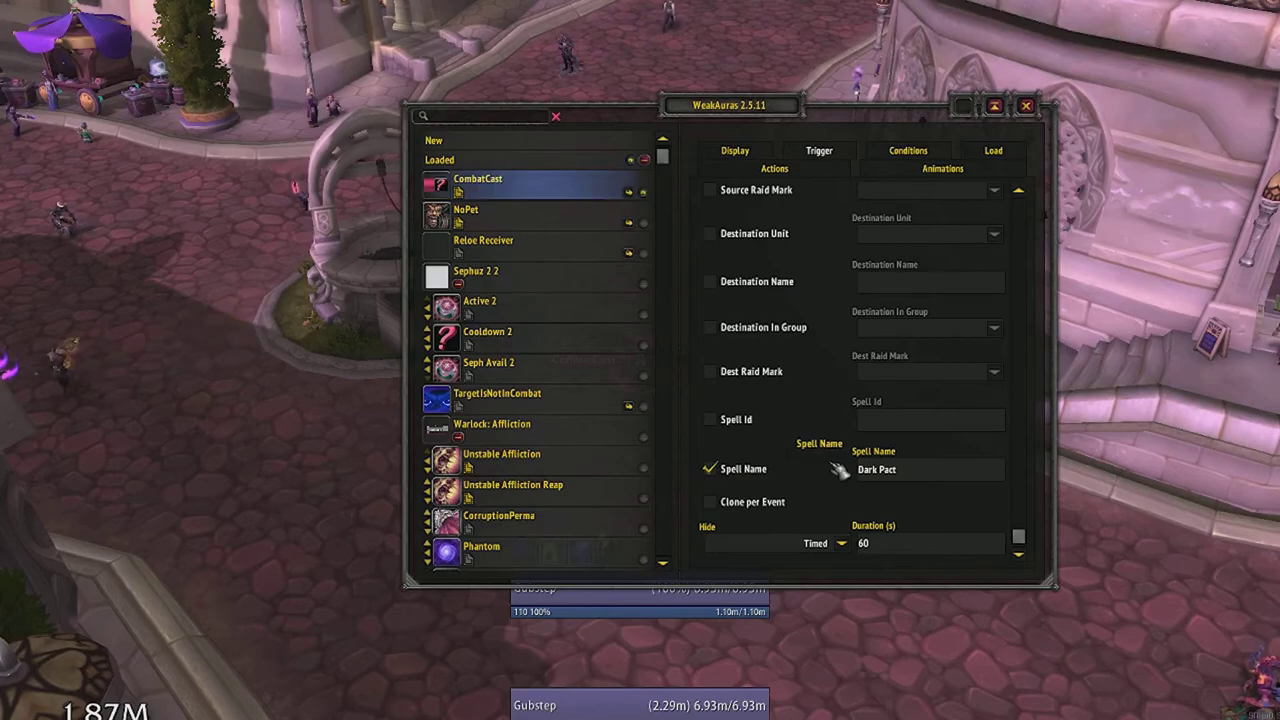
{"action": "scroll", "coordinate": [838, 470], "scroll_direction": "up", "scroll_amount": 6}
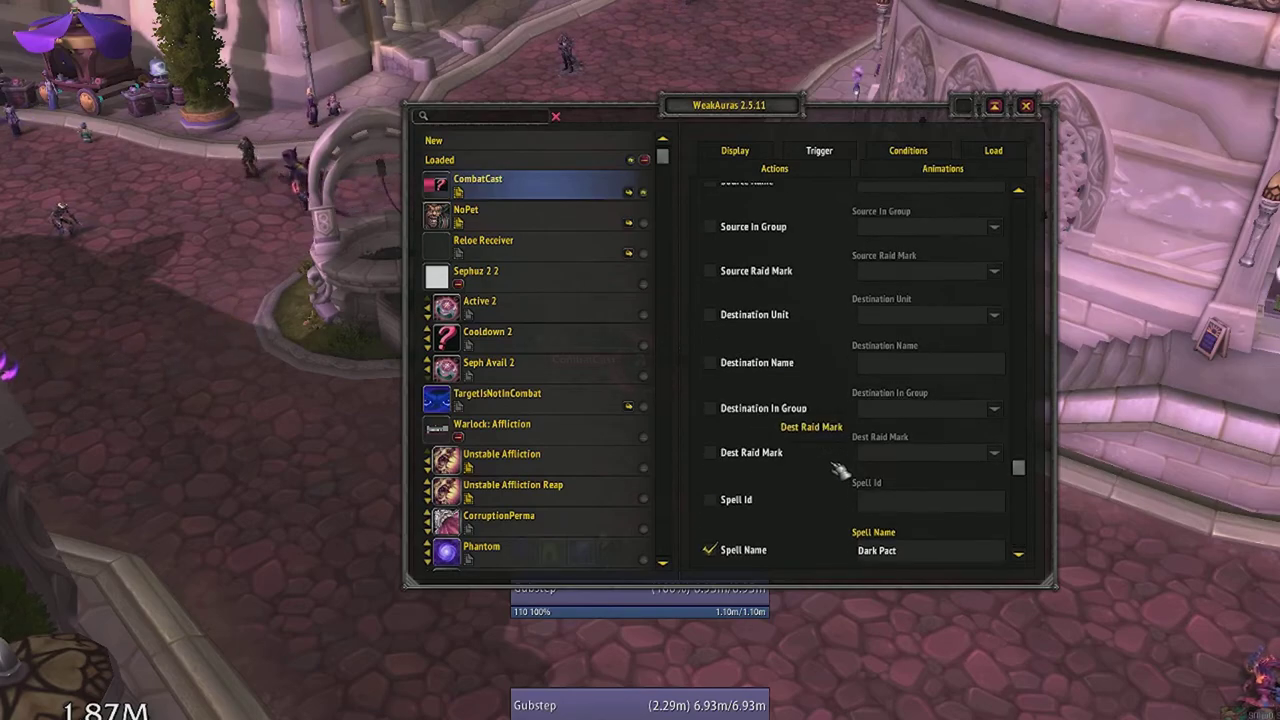
{"action": "left_click", "coordinate": [709, 343]}
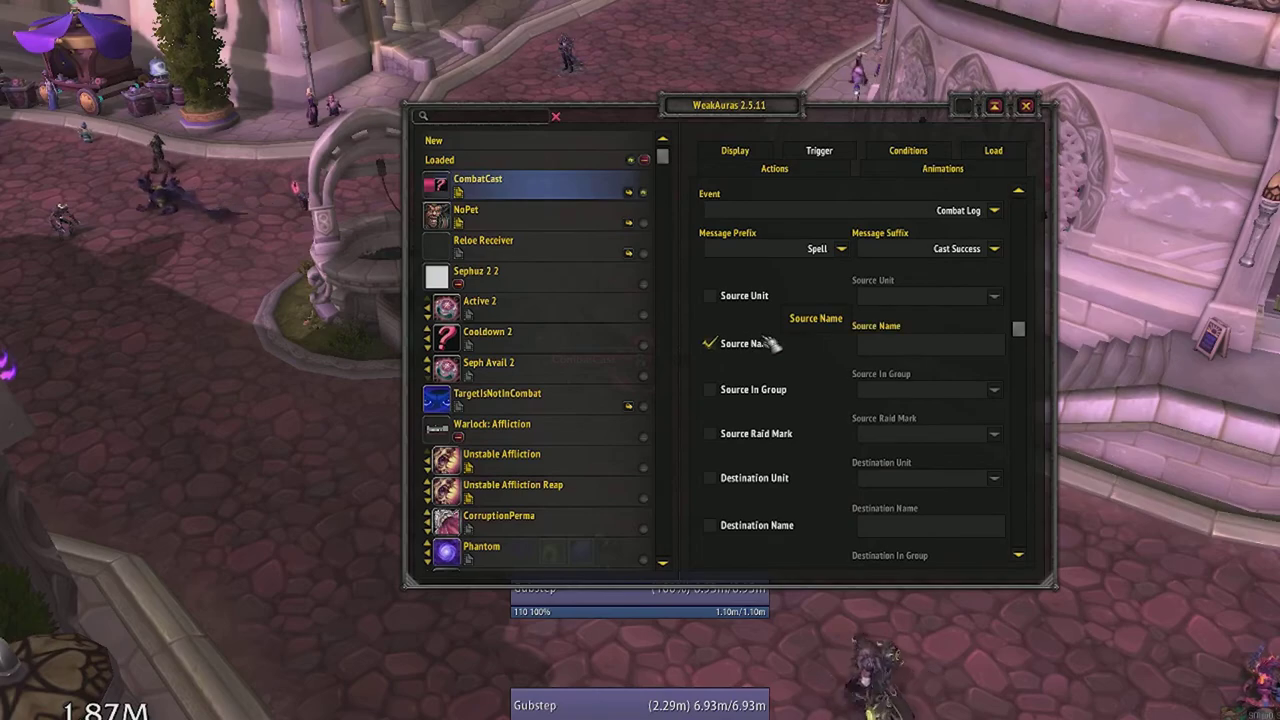
{"action": "left_click", "coordinate": [904, 343]}
{"action": "type", "text": "Gubstep"}
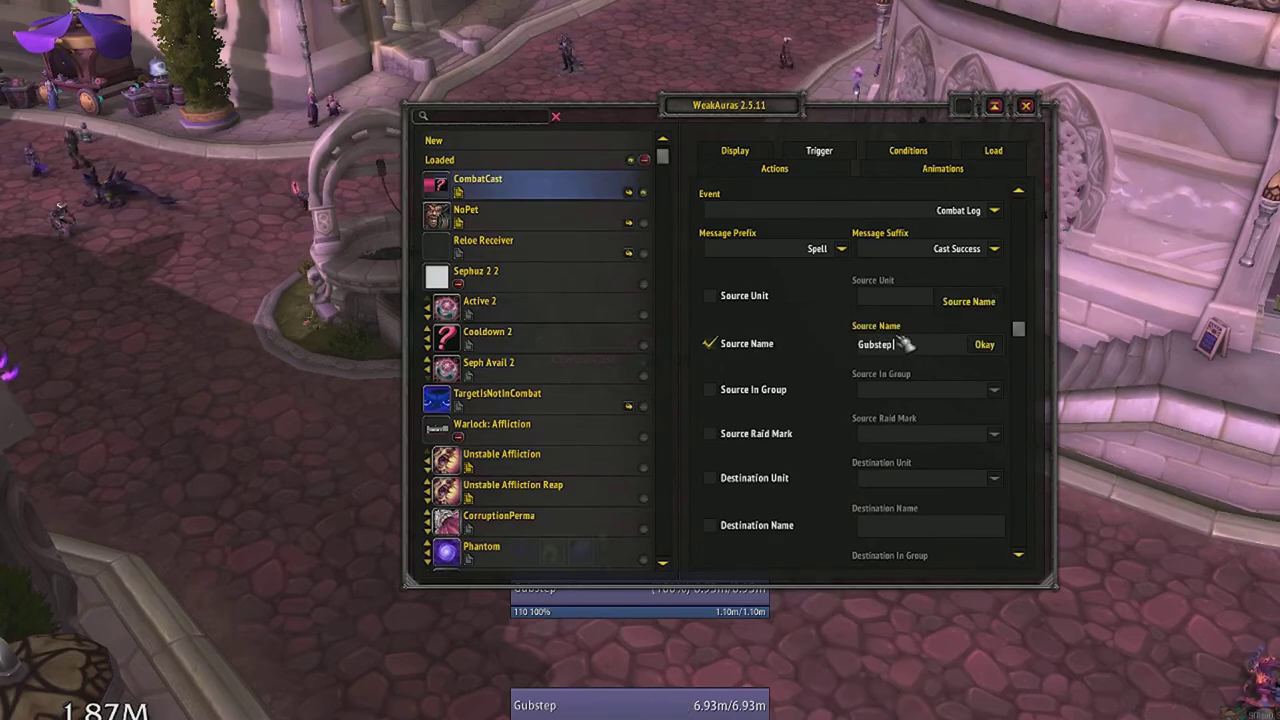
{"action": "key", "text": "Return"}
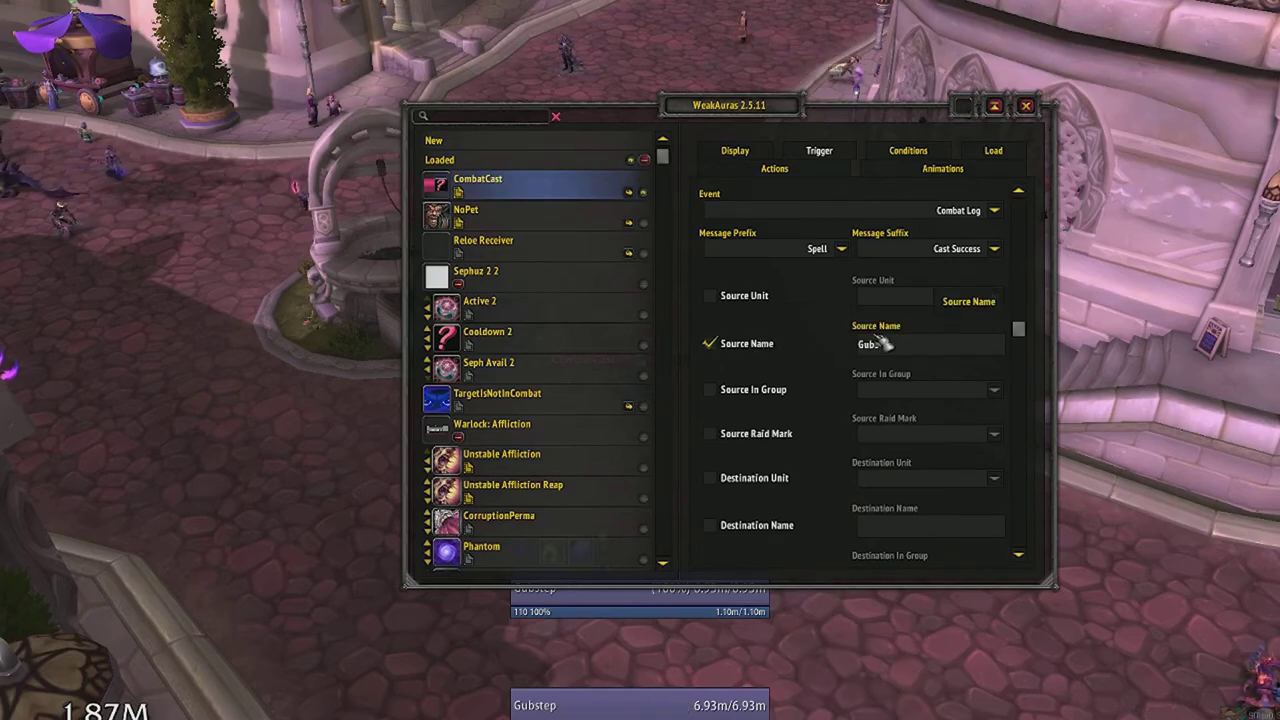